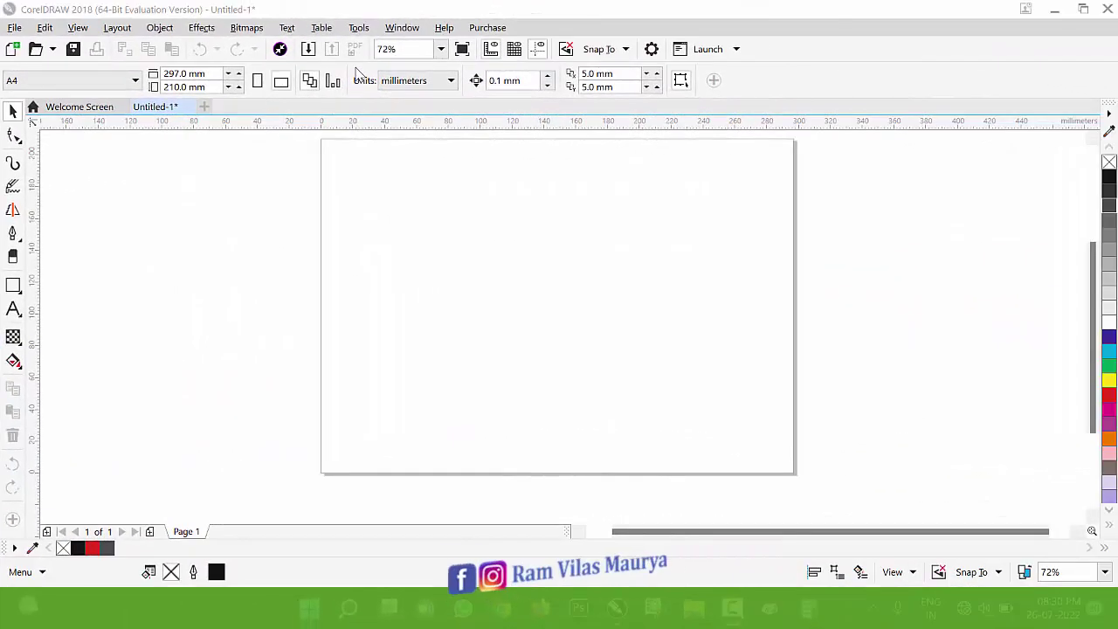
# - Open the Tools menu to reach the Customization commands
pyautogui.click(346, 28)
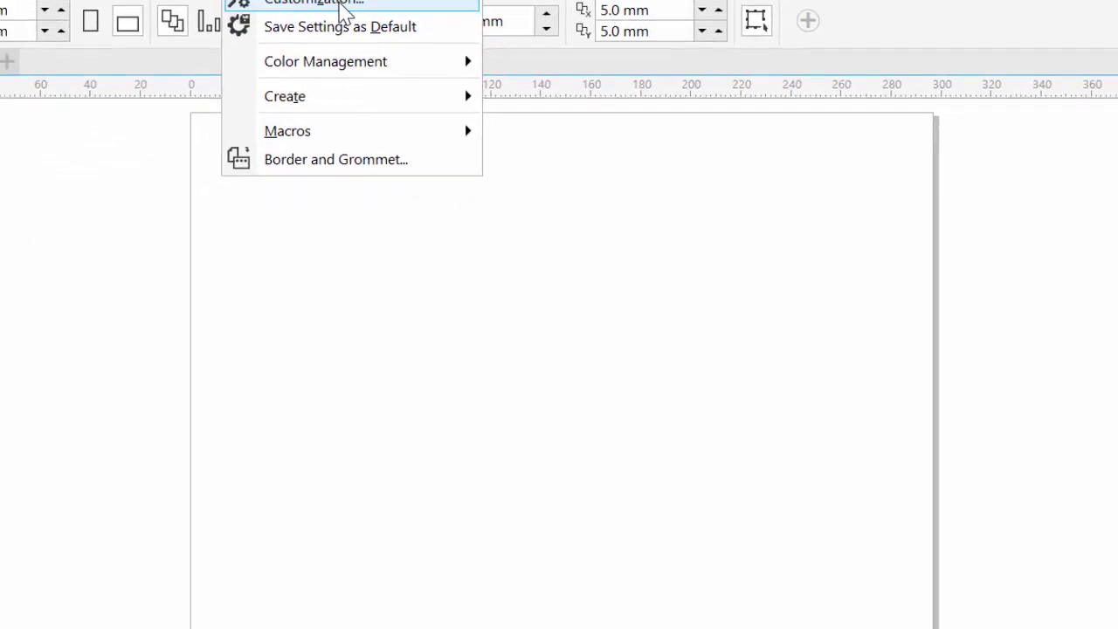
# - Open Customization > Commands in Options and show its Shortcut Keys tab for Object commands
pyautogui.click(341, 4)
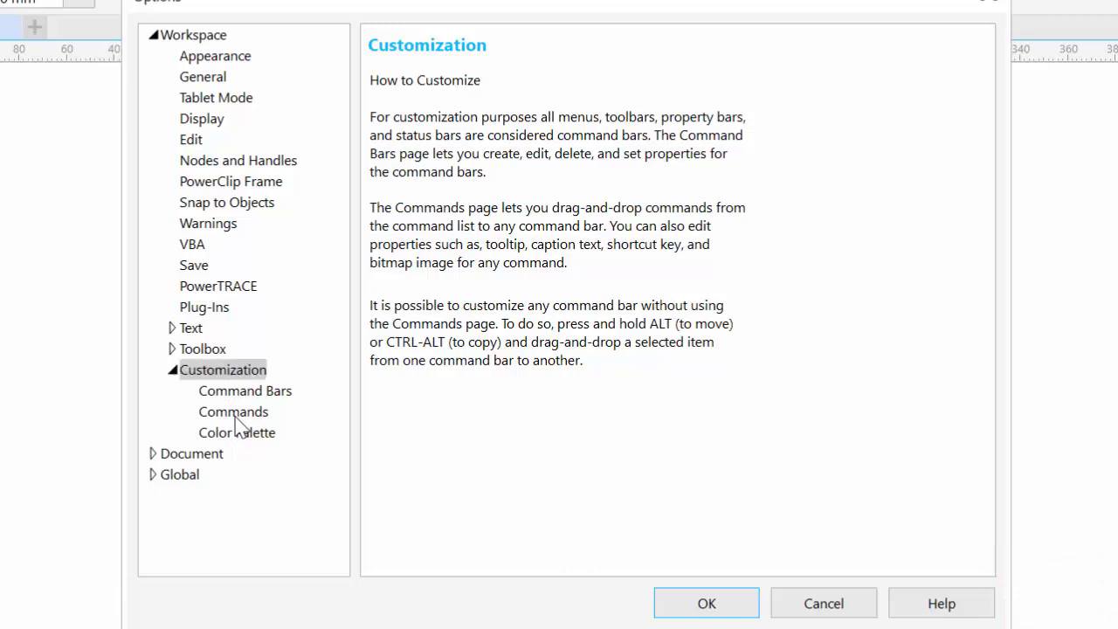
pyautogui.click(234, 414)
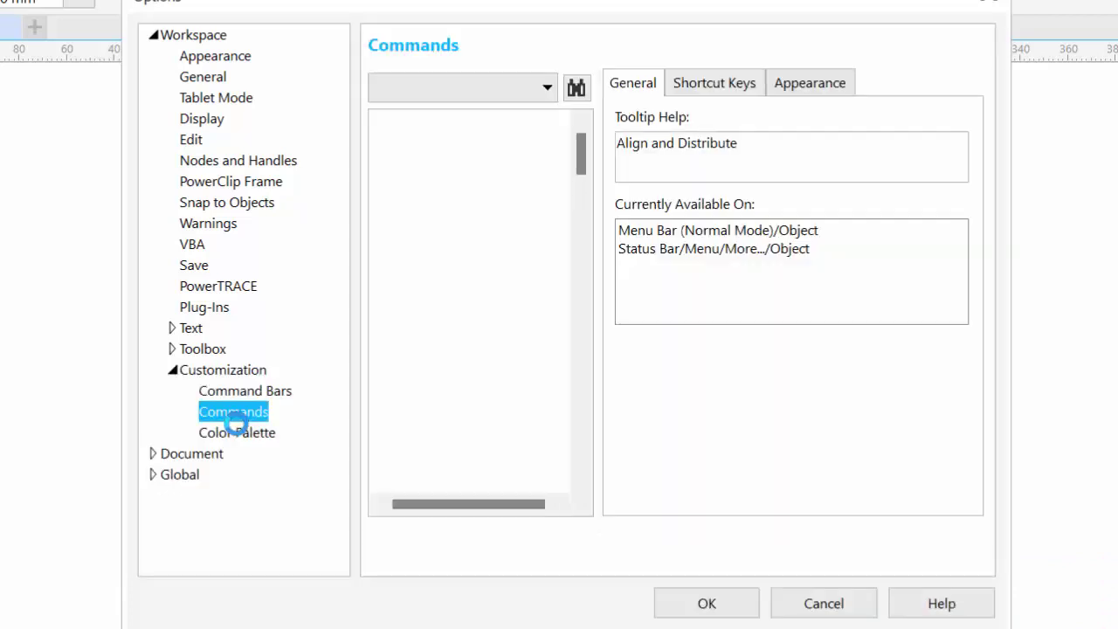
pyautogui.click(174, 370)
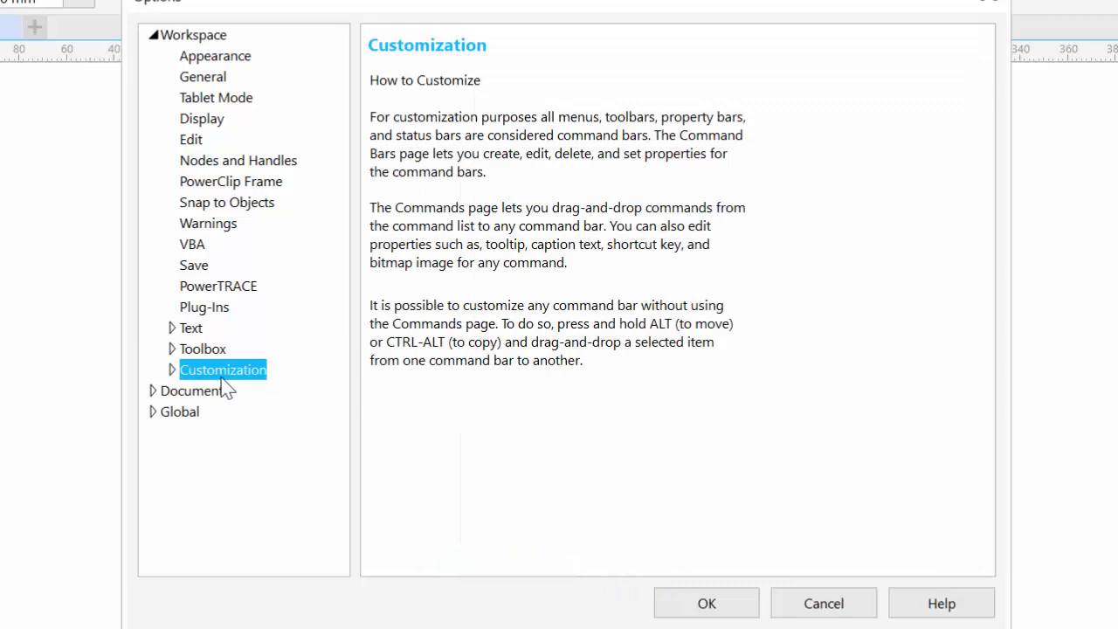
pyautogui.click(172, 370)
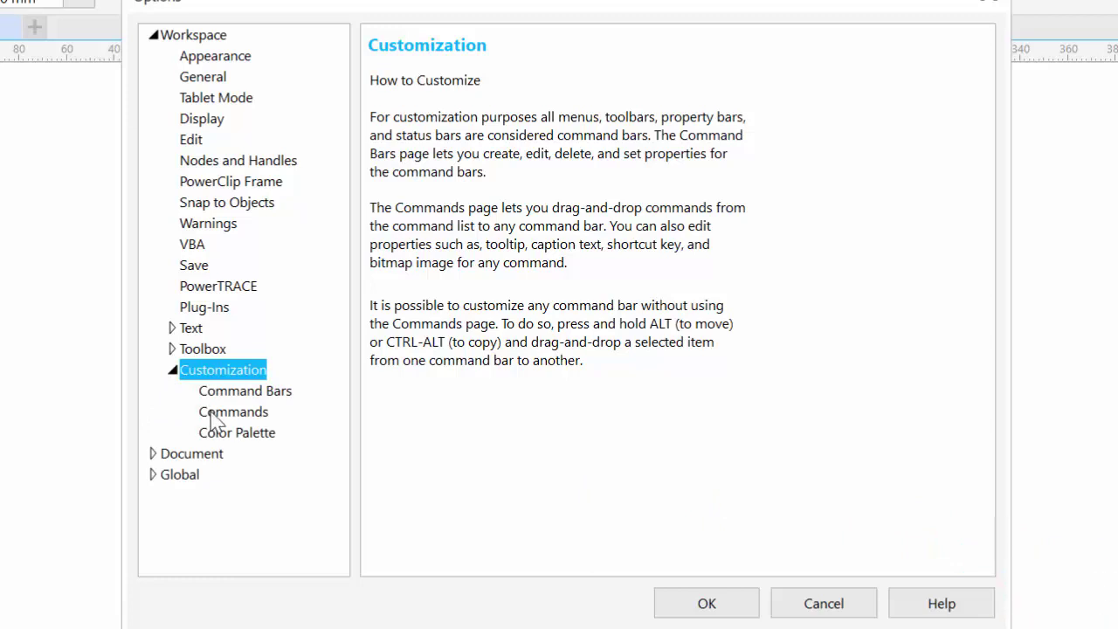
pyautogui.click(234, 414)
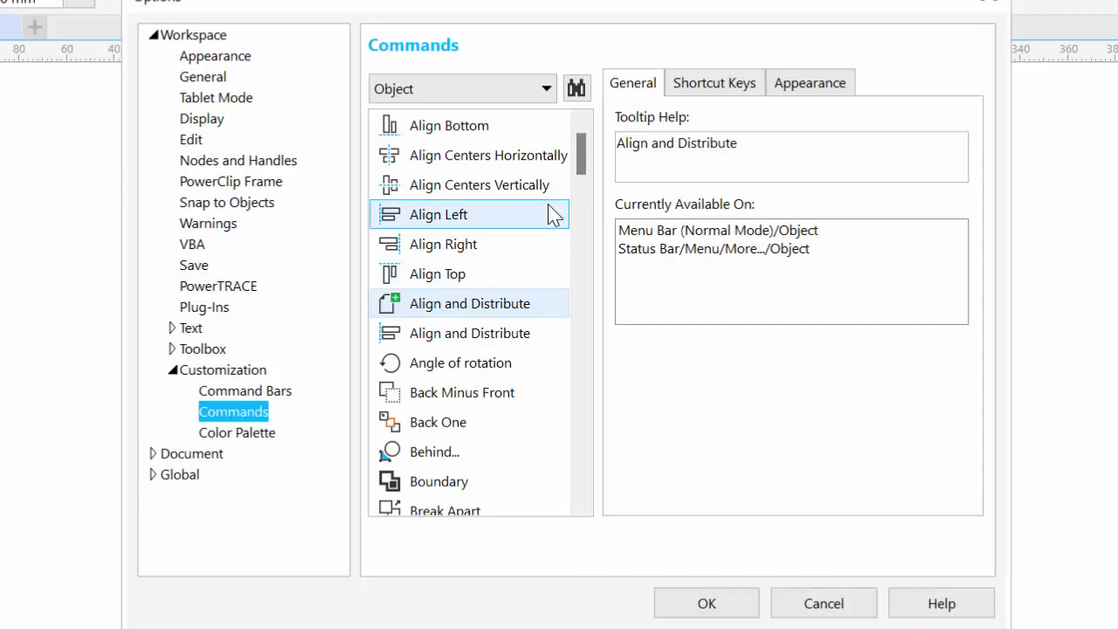
pyautogui.click(735, 87)
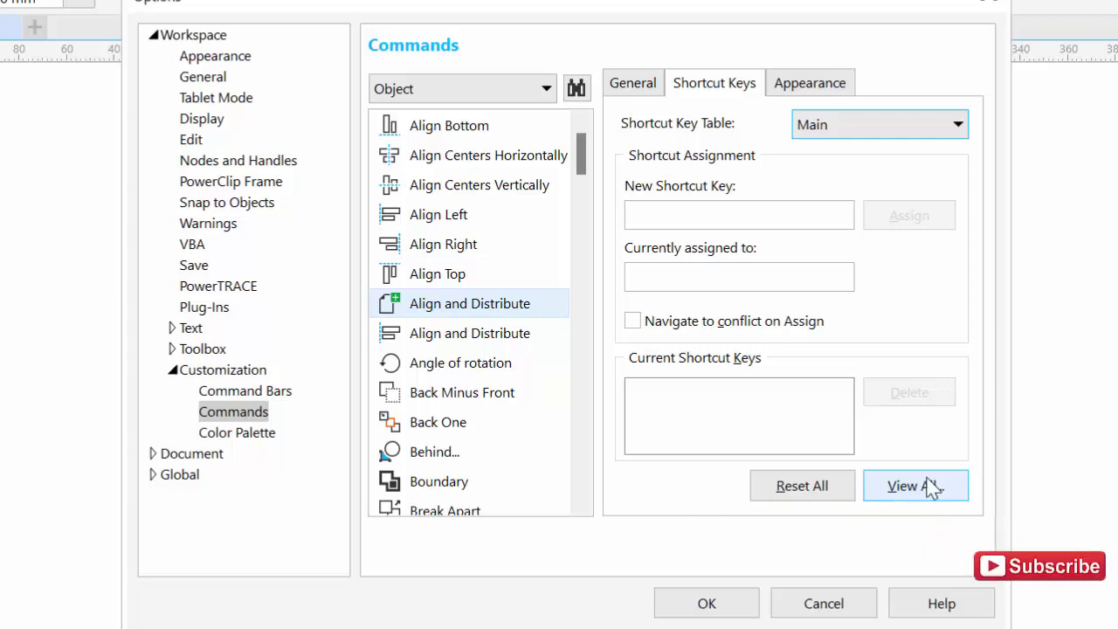
# - Open the View All shortcut table and scroll through every command's assigned keystroke
pyautogui.click(917, 489)
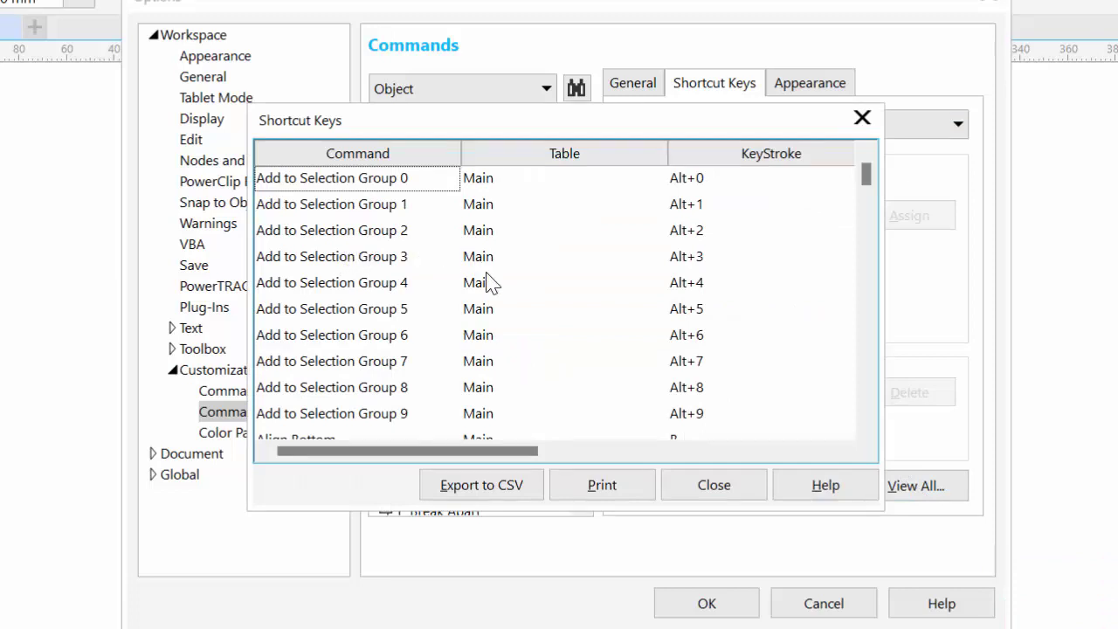
pyautogui.scroll(-2, 529, 314)
pyautogui.scroll(-2, 539, 324)
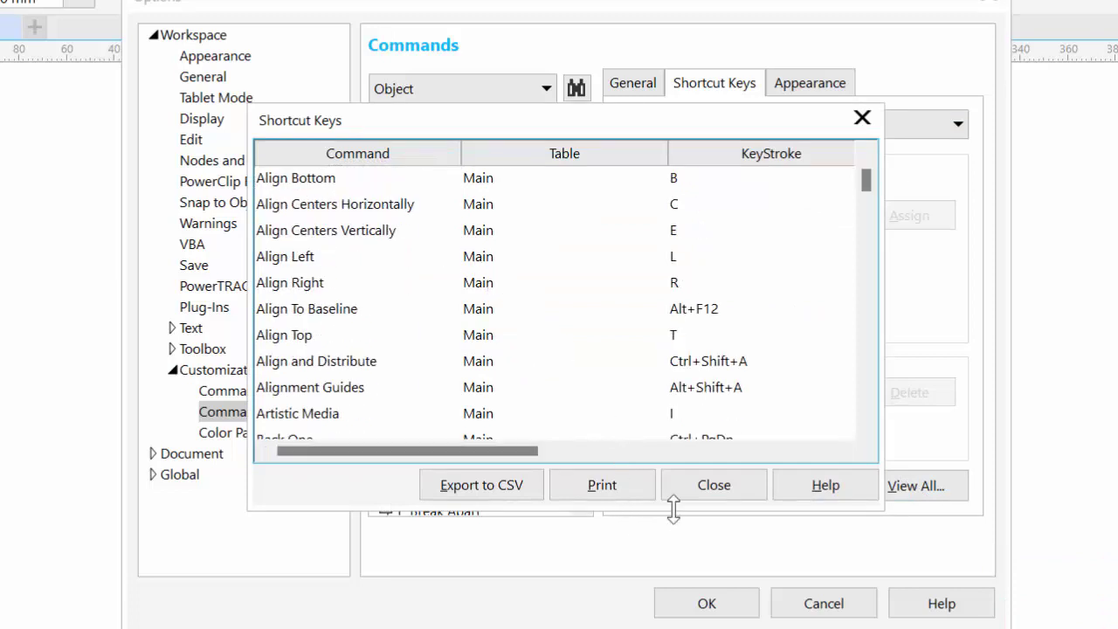
pyautogui.scroll(2, 542, 385)
pyautogui.scroll(2, 542, 332)
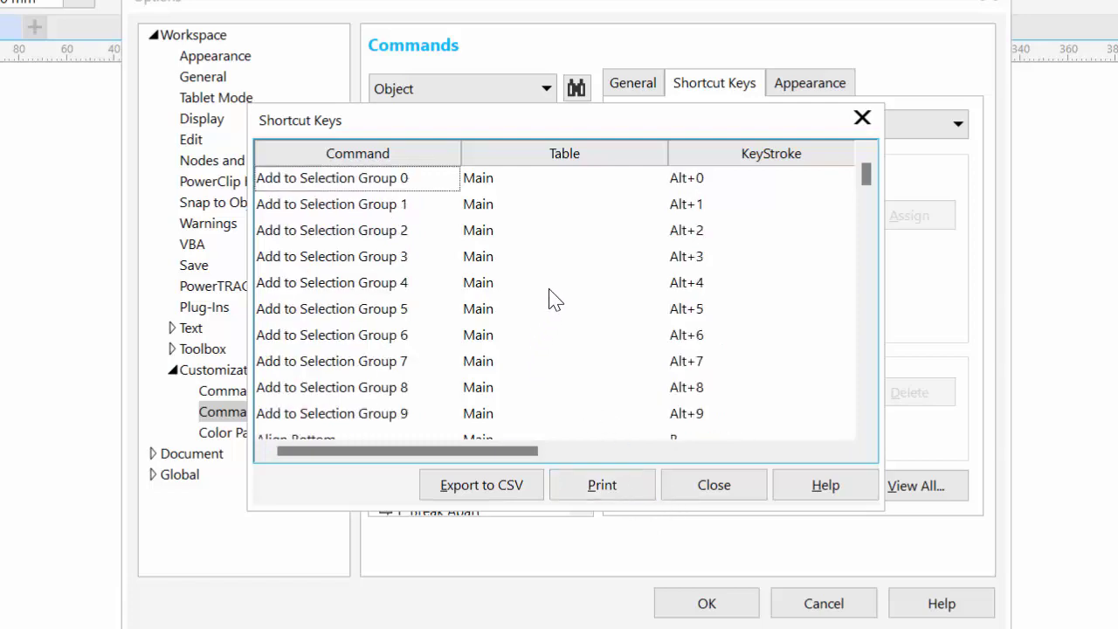
pyautogui.scroll(-1, 549, 280)
pyautogui.scroll(-1, 552, 269)
pyautogui.scroll(-4, 554, 280)
pyautogui.scroll(-1, 611, 291)
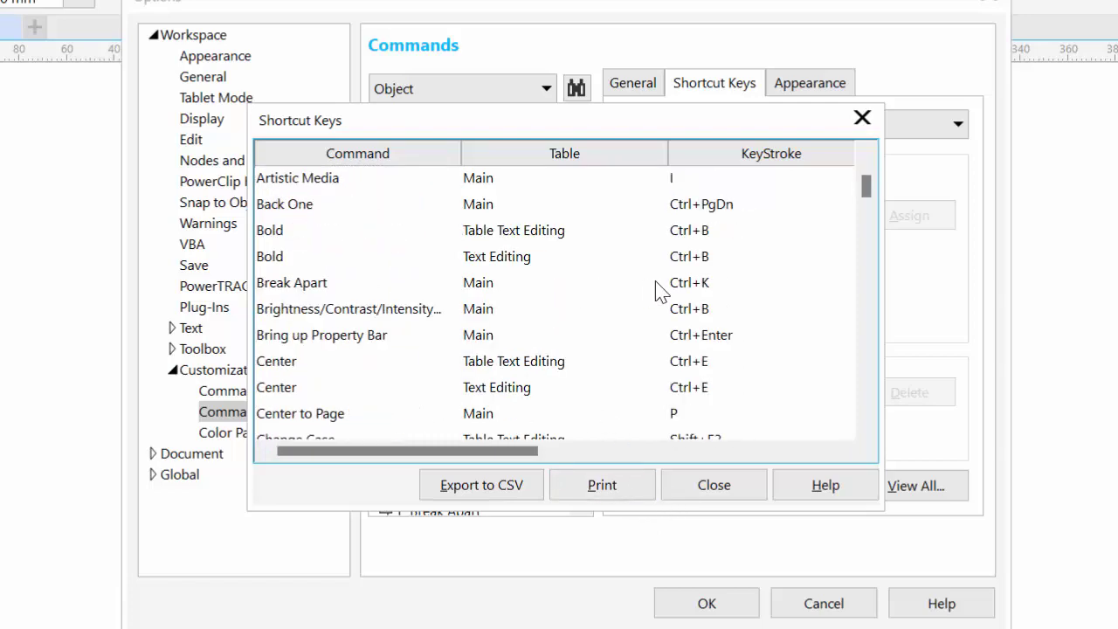
pyautogui.moveTo(865, 199); pyautogui.dragTo(850, 402)
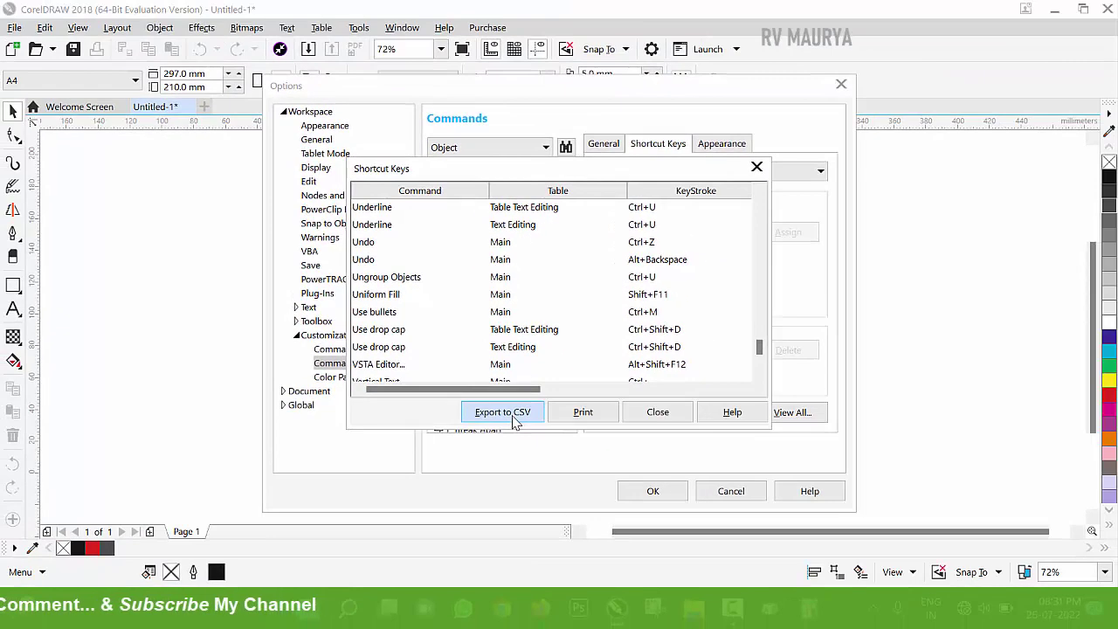
# - Export the shortcut table to CSV, saving it as 'shortcut1' on the Desktop
pyautogui.click(498, 494)
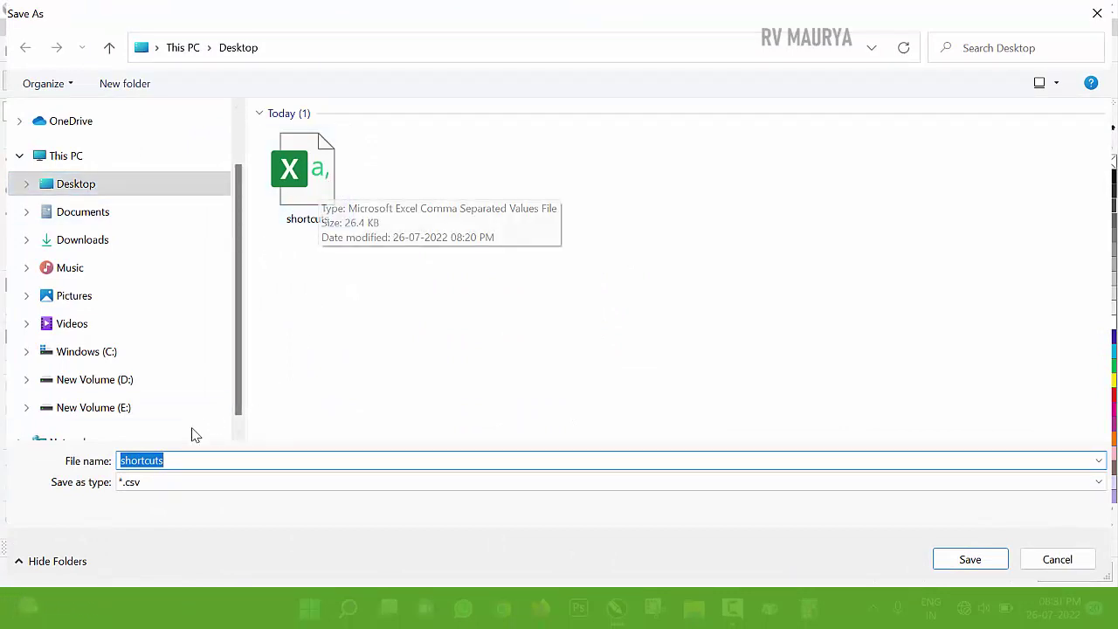
pyautogui.click(179, 460)
pyautogui.doubleClick(179, 461)
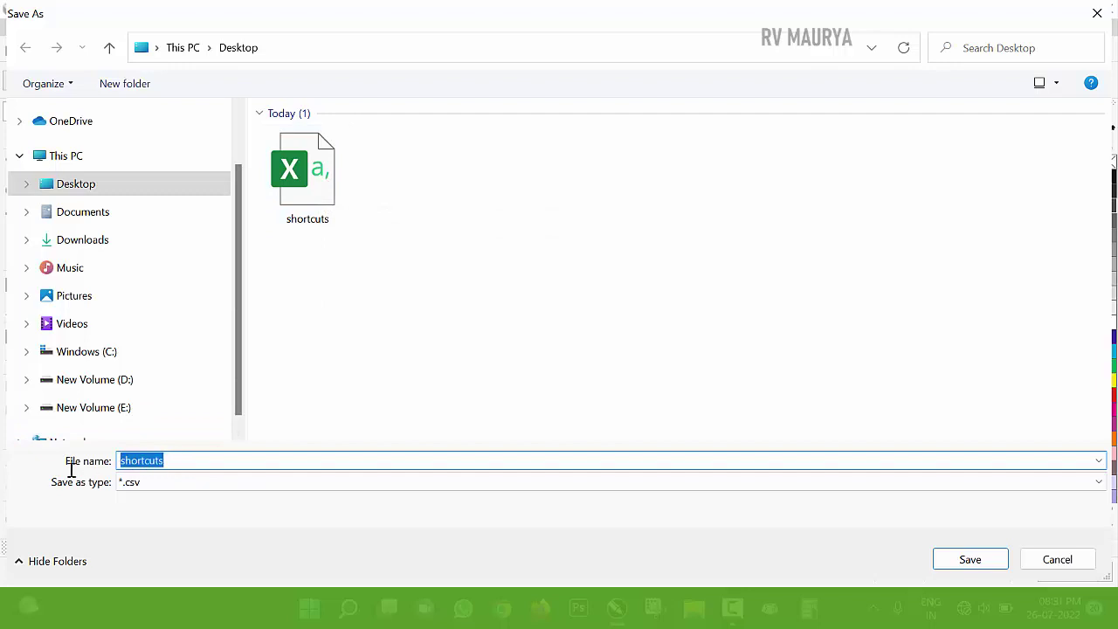
pyautogui.write('shortcut')
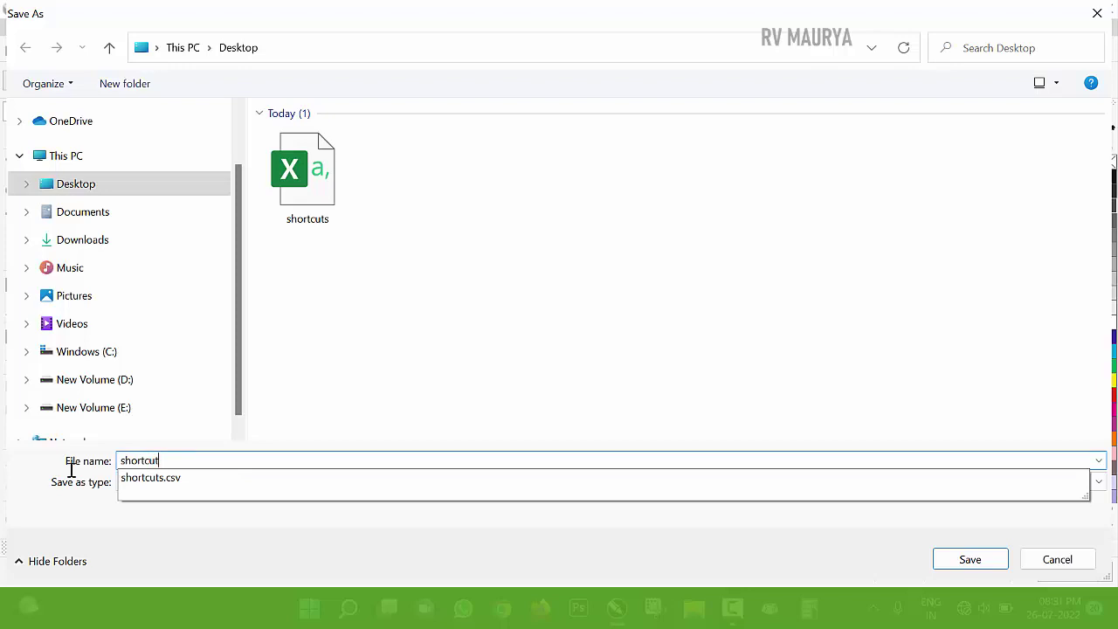
pyautogui.write('1')
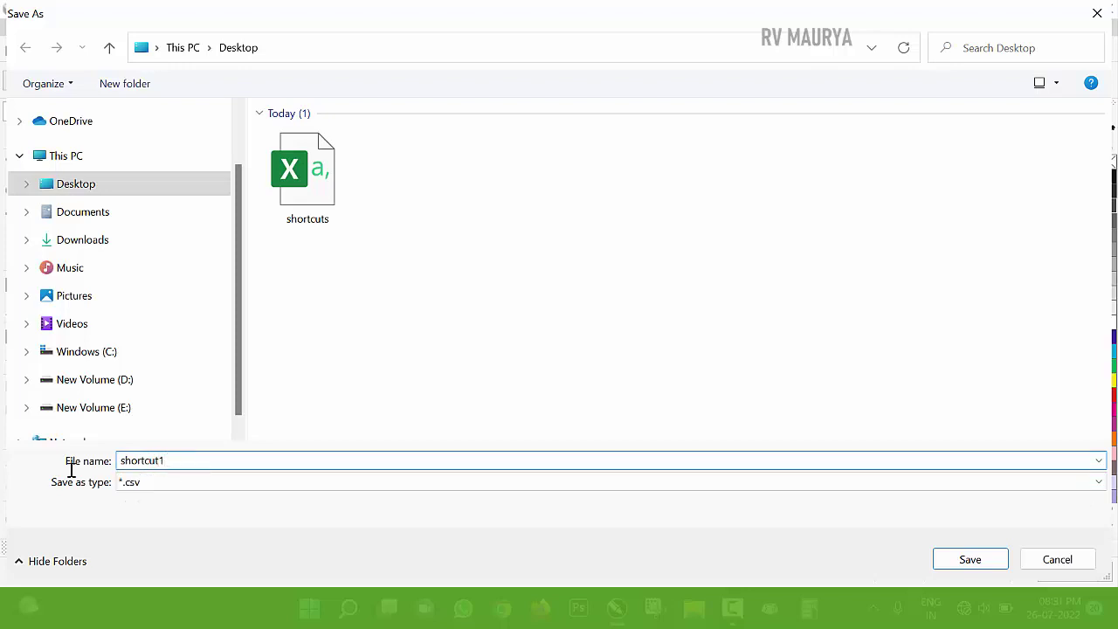
pyautogui.click(981, 568)
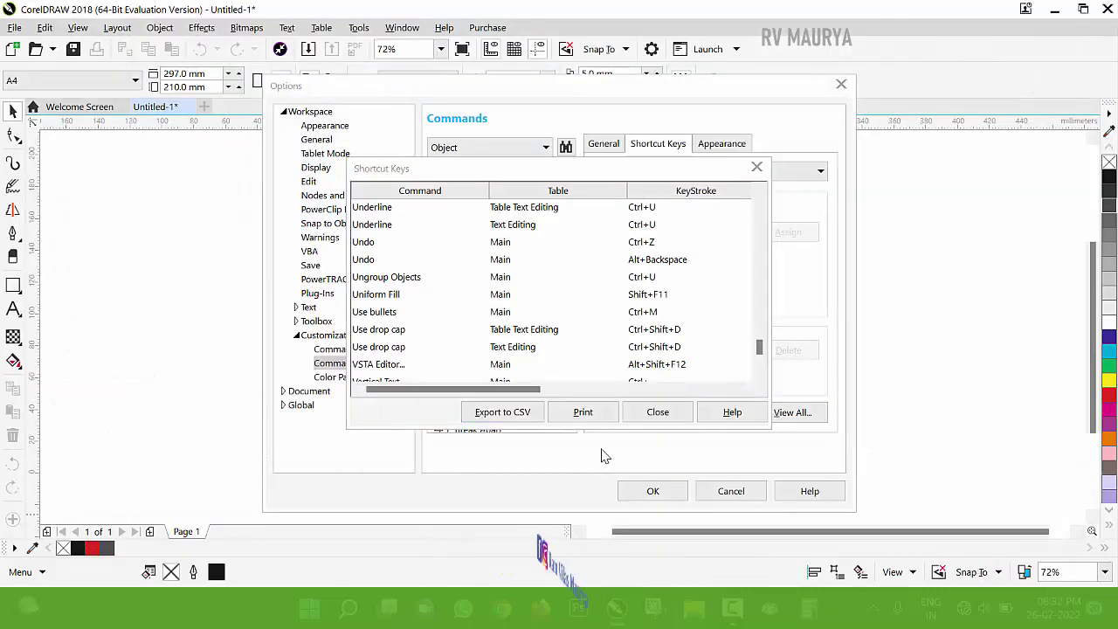
# - Show the desktop and open the shortcut1 CSV file in Excel
pyautogui.press('super+d')
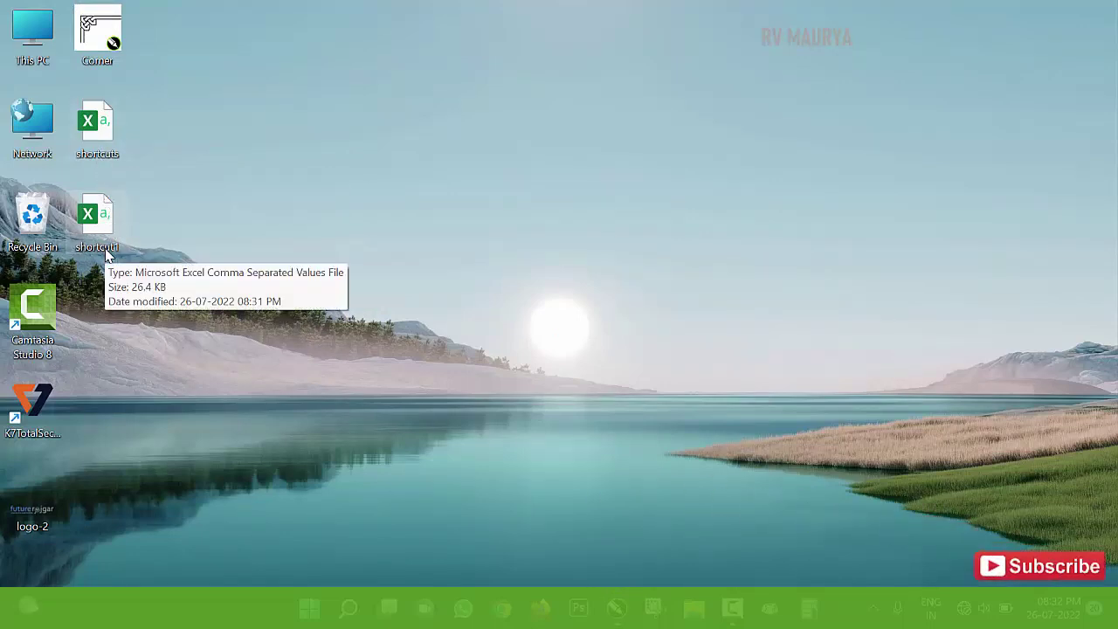
pyautogui.doubleClick(96, 223)
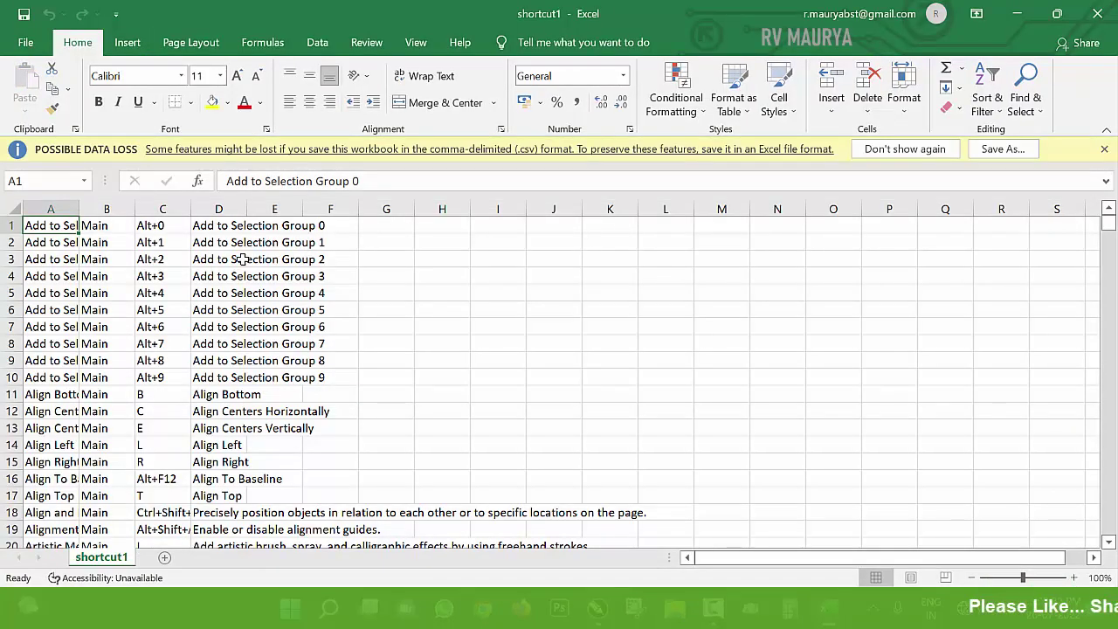
# - Scroll through the shortcut1 sheet in Excel, then switch back to CorelDRAW's Options dialog
pyautogui.scroll(-2, 243, 259)
pyautogui.scroll(-4, 243, 260)
pyautogui.scroll(5, 200, 333)
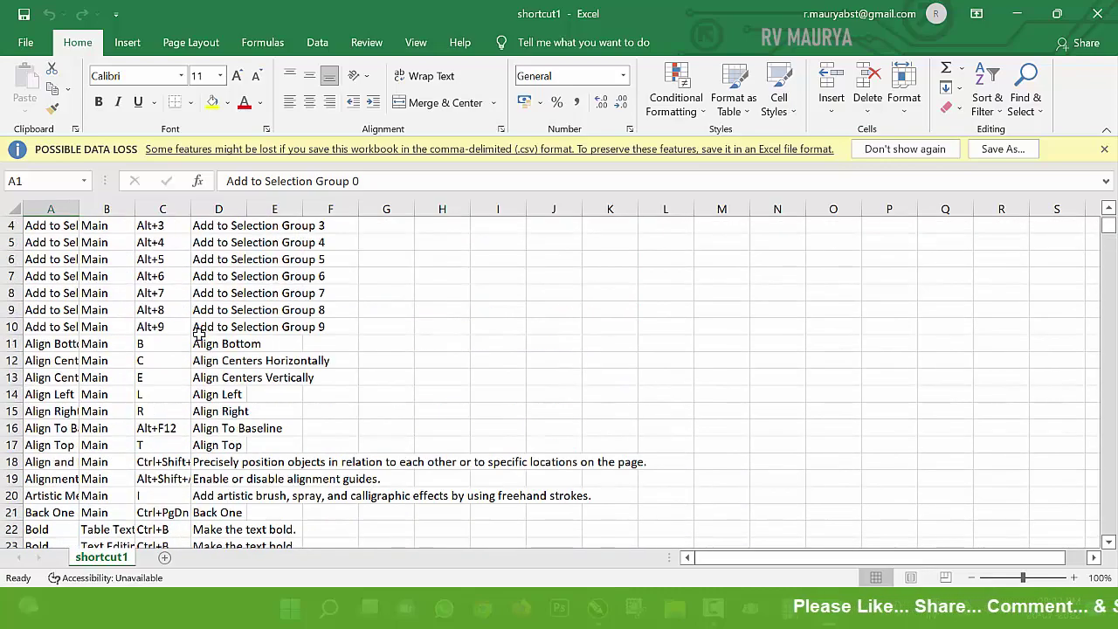
pyautogui.scroll(-5, 200, 350)
pyautogui.scroll(-8, 199, 358)
pyautogui.scroll(-10, 200, 375)
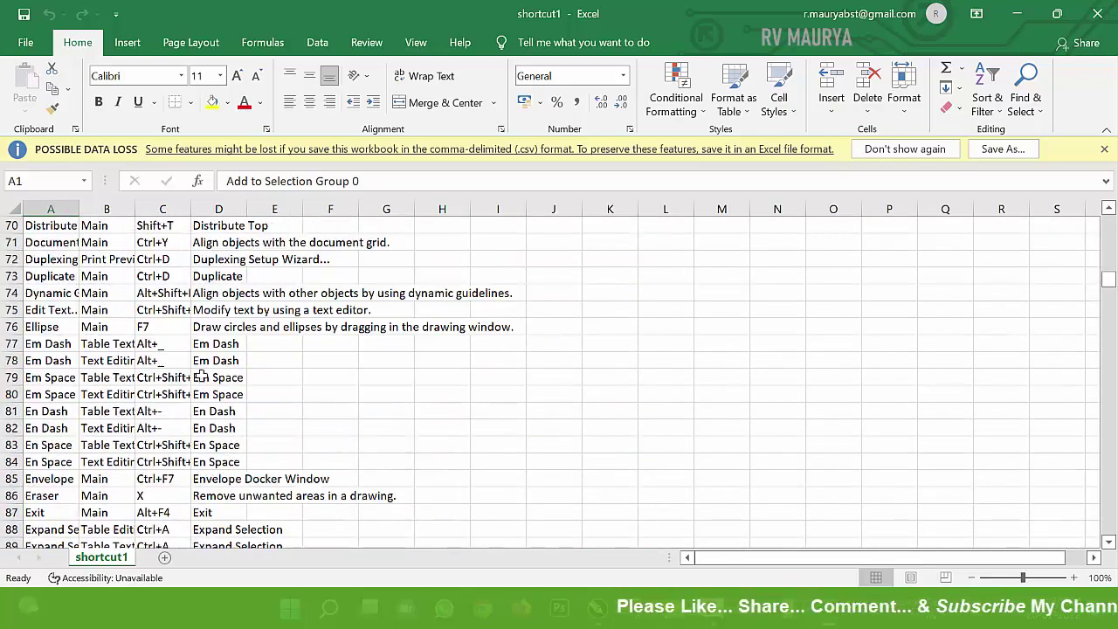
pyautogui.scroll(-7, 200, 375)
pyautogui.scroll(-9, 200, 387)
pyautogui.scroll(-5, 200, 393)
pyautogui.scroll(-5, 200, 398)
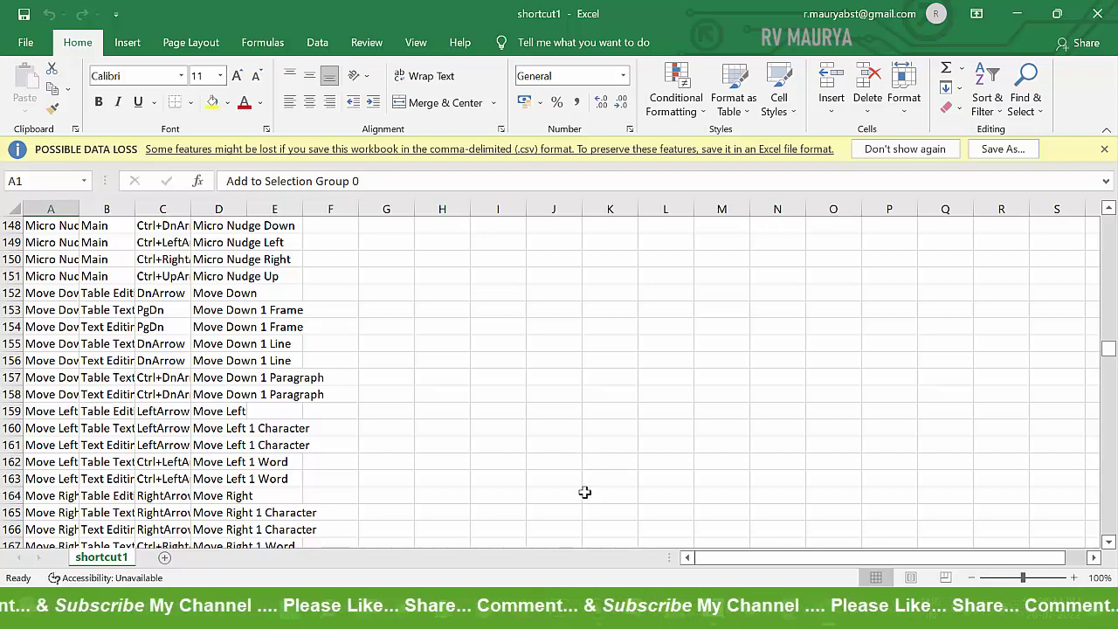
pyautogui.moveTo(594, 607)
pyautogui.click(596, 517)
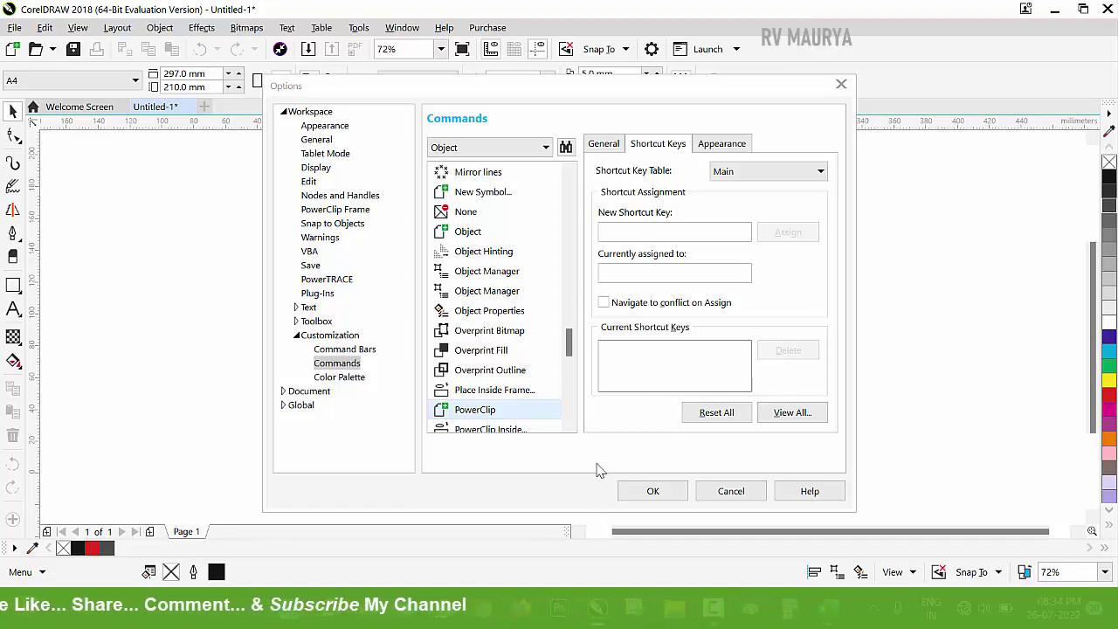
pyautogui.click(498, 293)
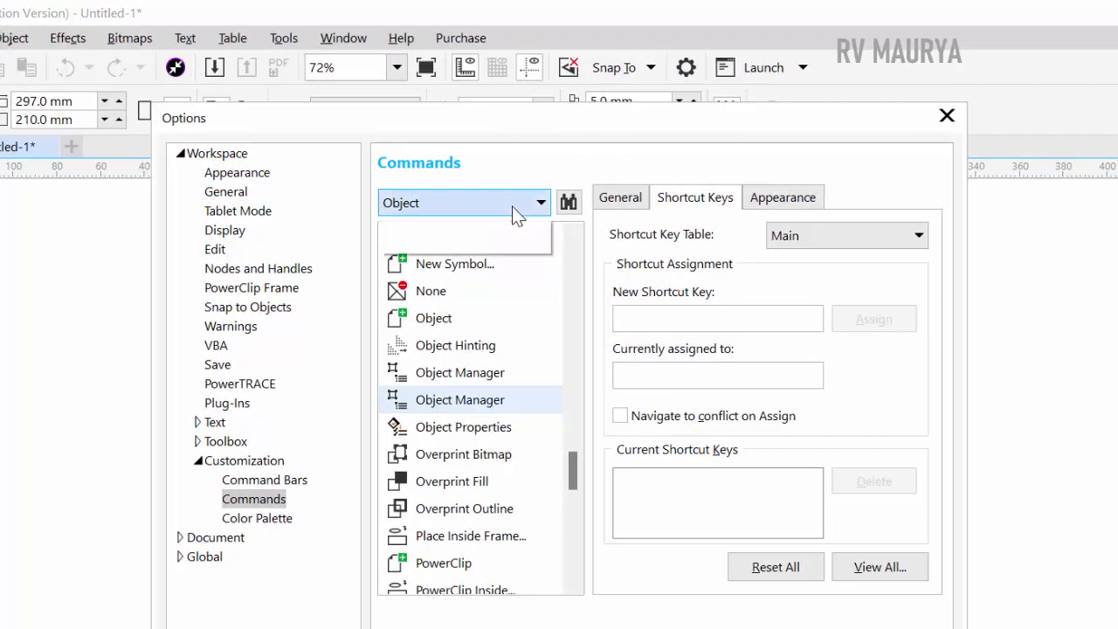
pyautogui.click(520, 208)
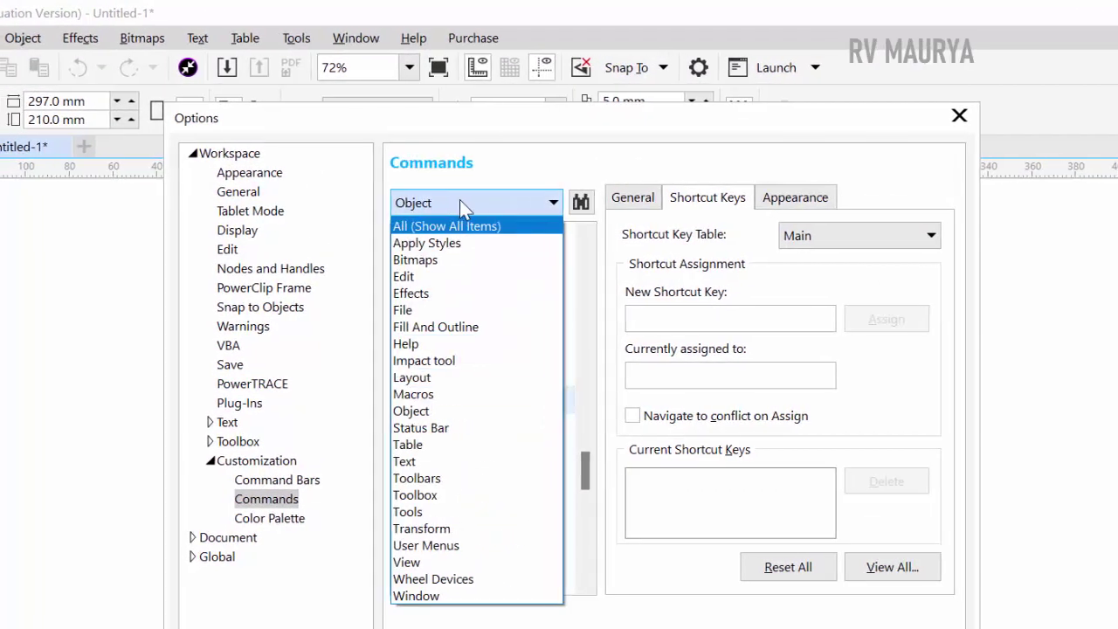
pyautogui.click(459, 199)
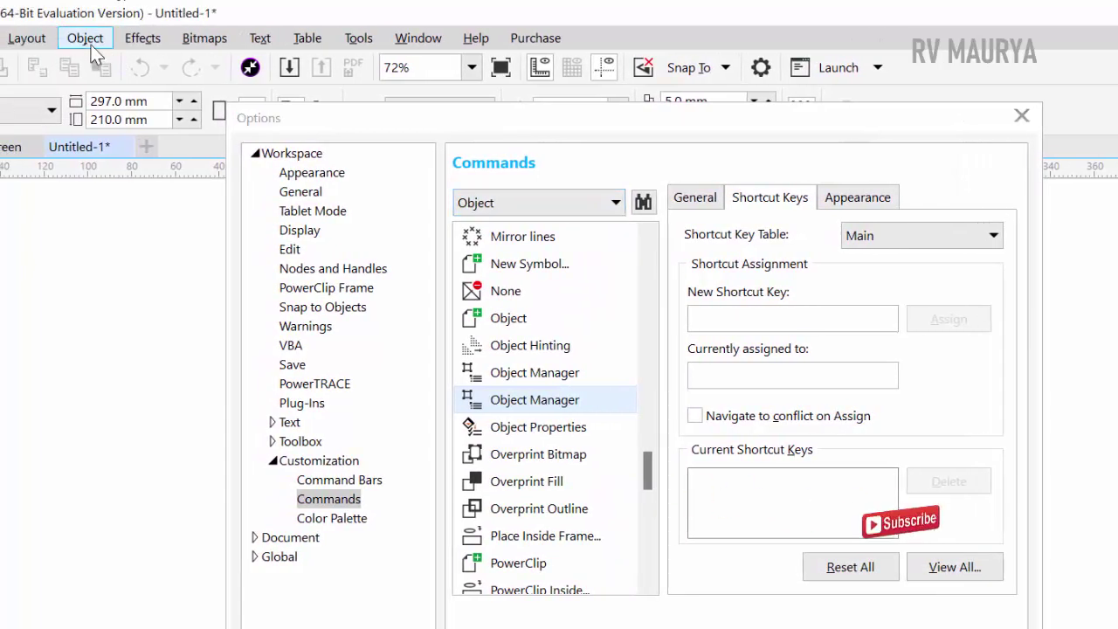
# - Check PowerClip in the Object menu and start a command search for 'powerclip'
pyautogui.click(85, 38)
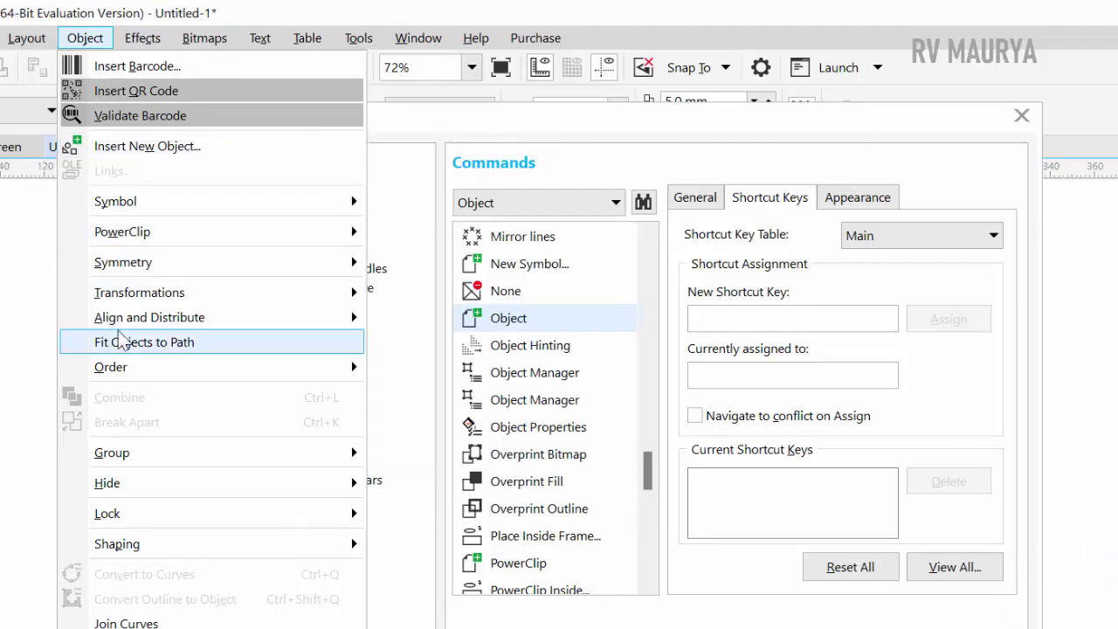
pyautogui.moveTo(124, 262)
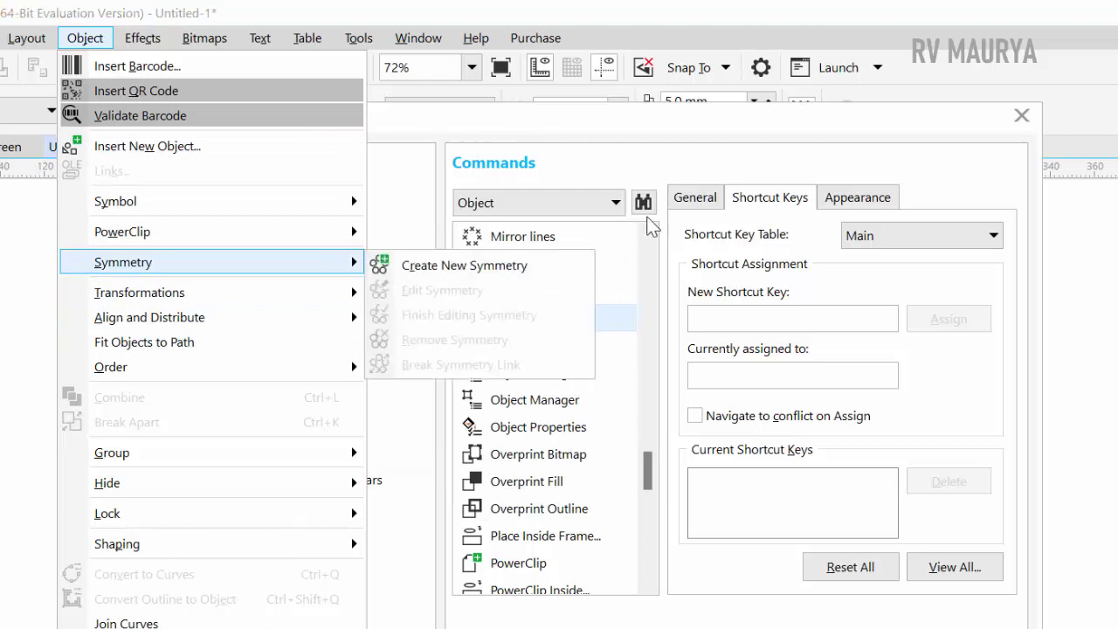
pyautogui.click(644, 203)
pyautogui.write('powerclip')
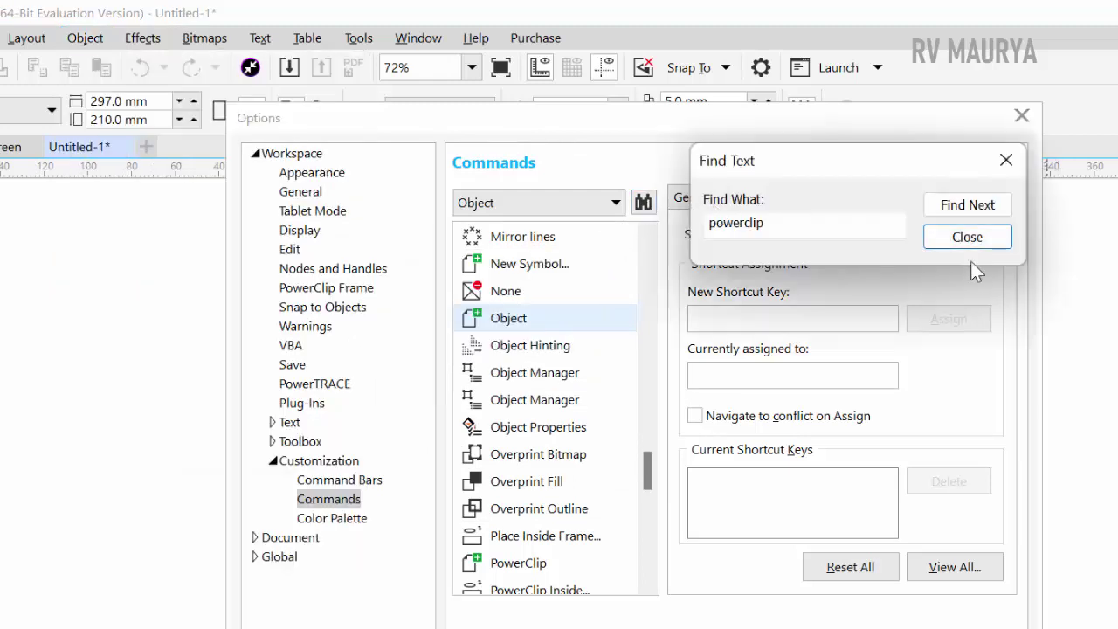
# - Search 'powerclip' in the command list and select the PowerClip Inside command
pyautogui.click(968, 237)
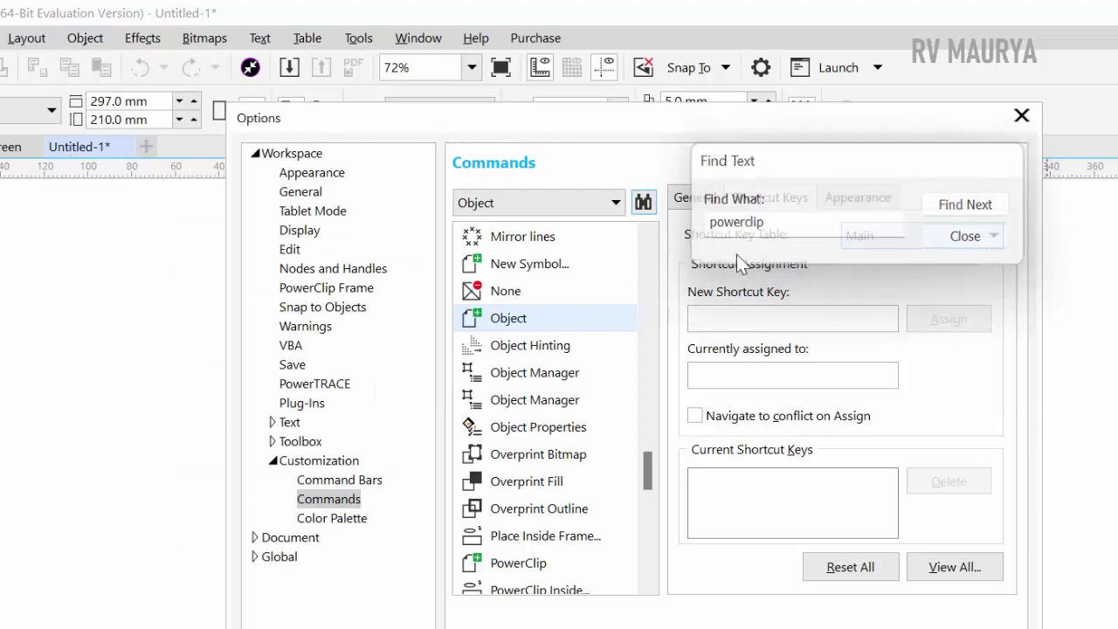
pyautogui.click(643, 203)
pyautogui.write('powerclip')
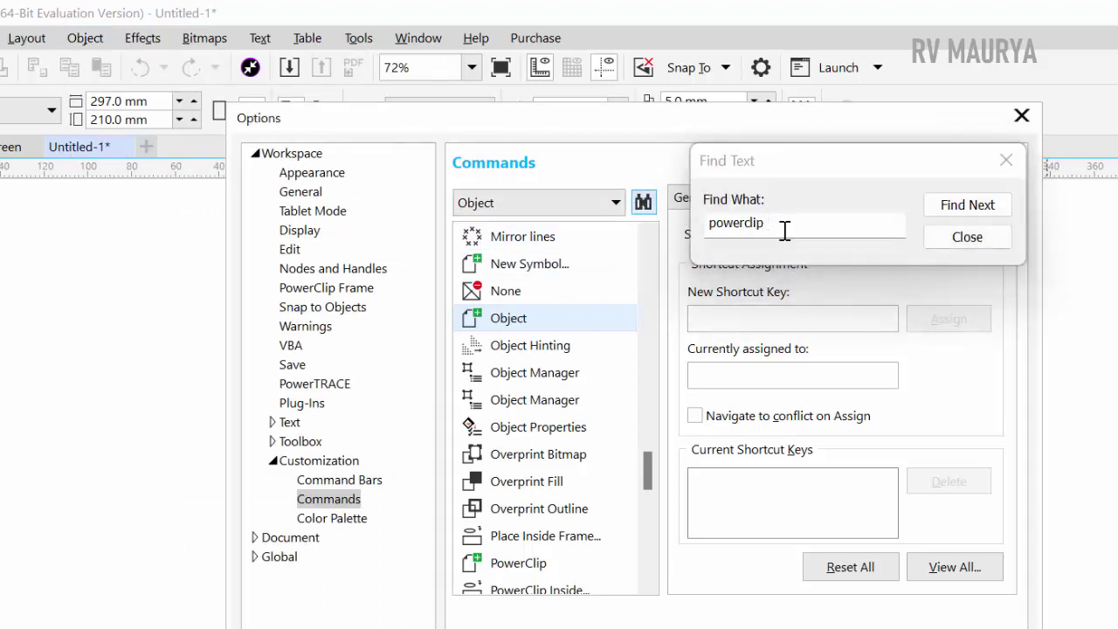
pyautogui.doubleClick(789, 223)
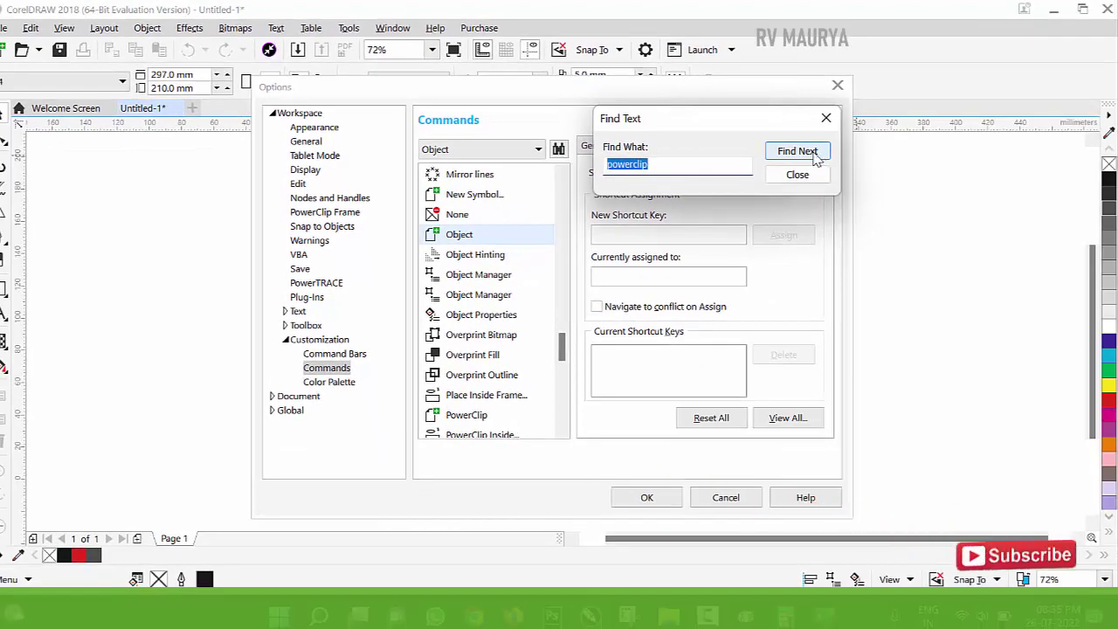
pyautogui.click(796, 152)
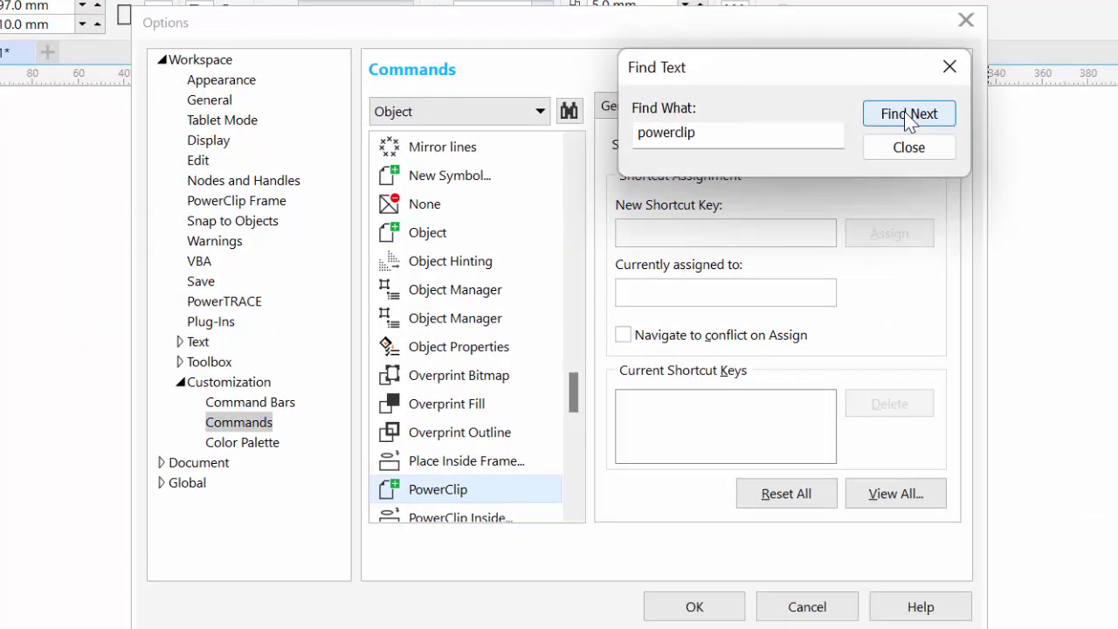
pyautogui.click(473, 493)
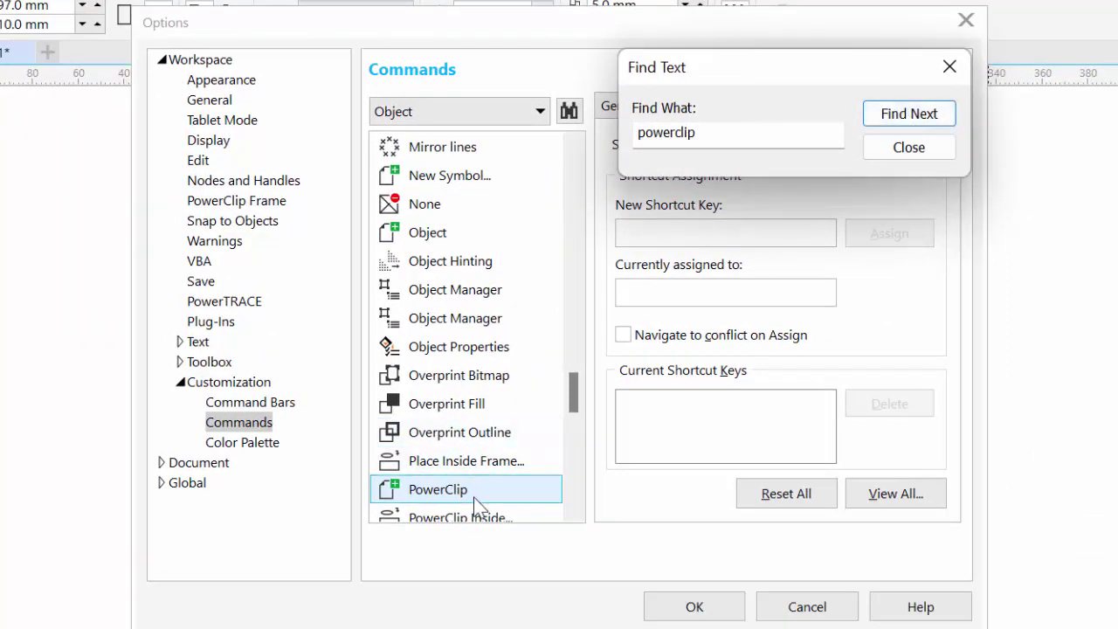
pyautogui.scroll(-1, 473, 497)
pyautogui.scroll(-1, 473, 497)
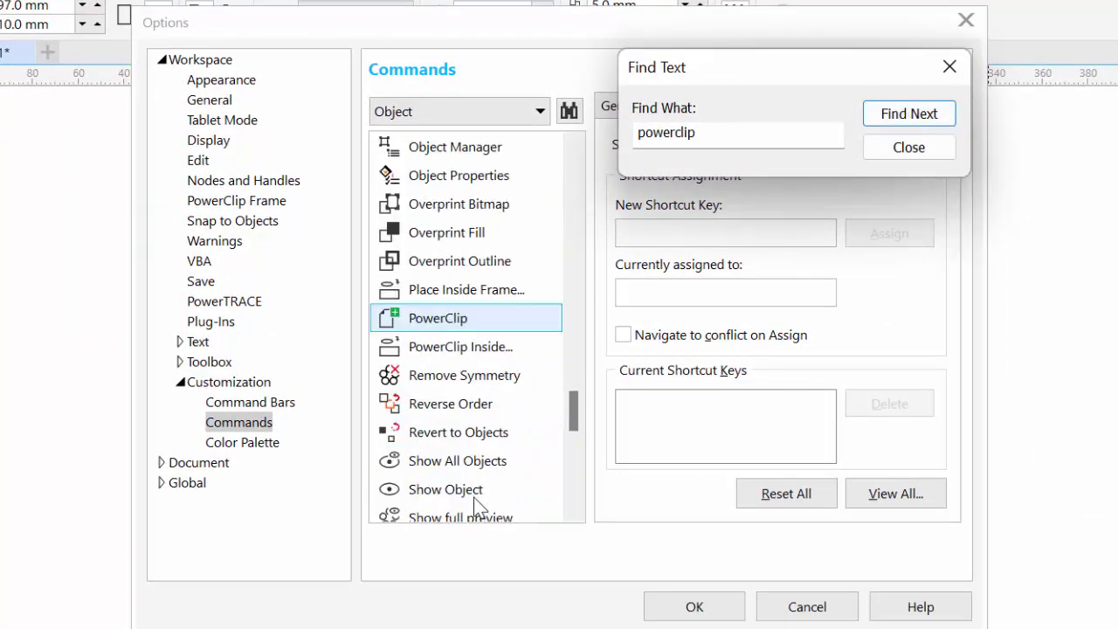
pyautogui.click(476, 351)
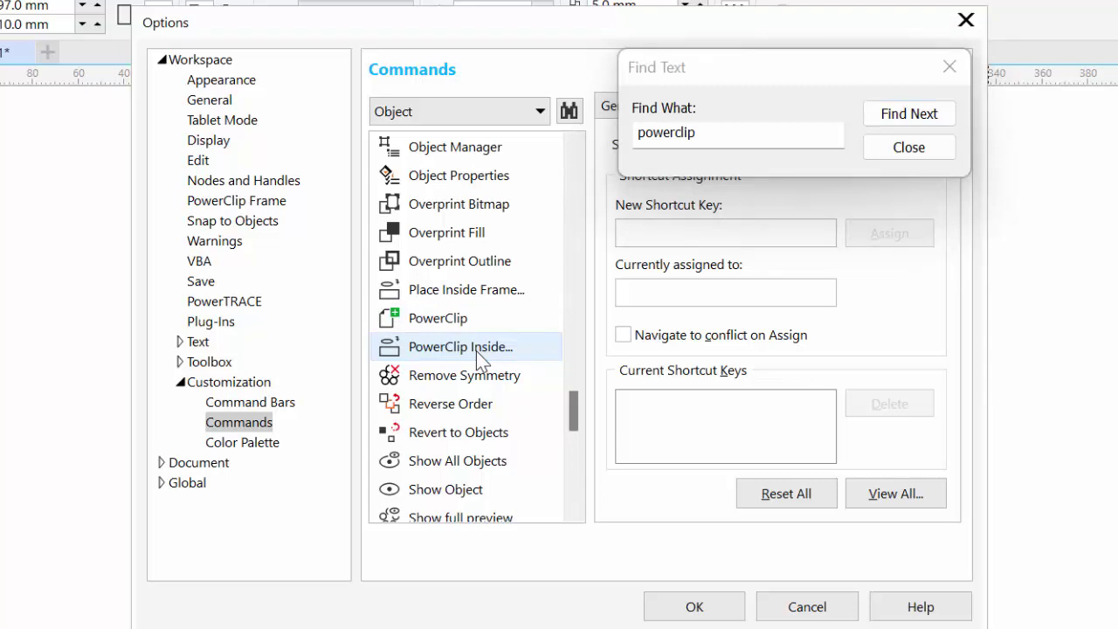
# - Assign key 1 as the PowerClip Inside shortcut and close Options with OK
pyautogui.click(908, 147)
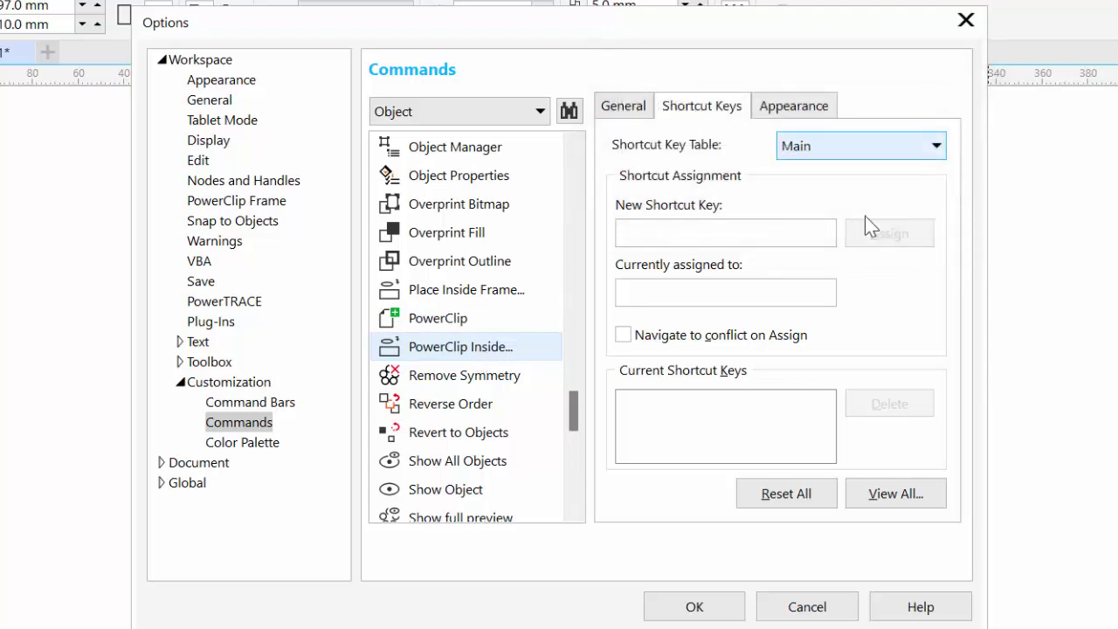
pyautogui.click(672, 232)
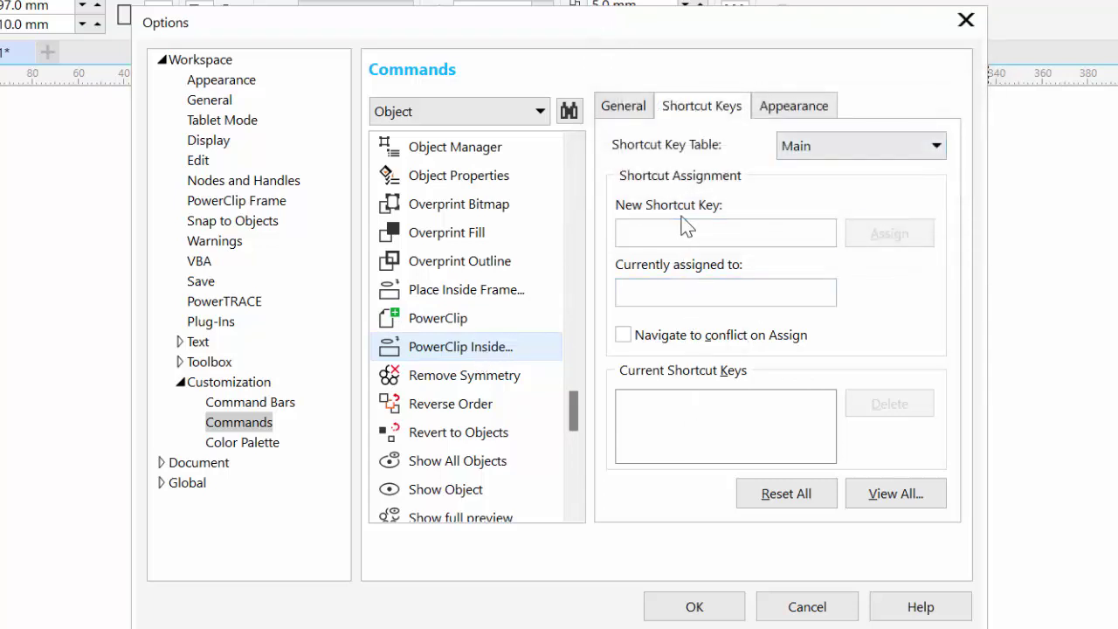
pyautogui.click(683, 229)
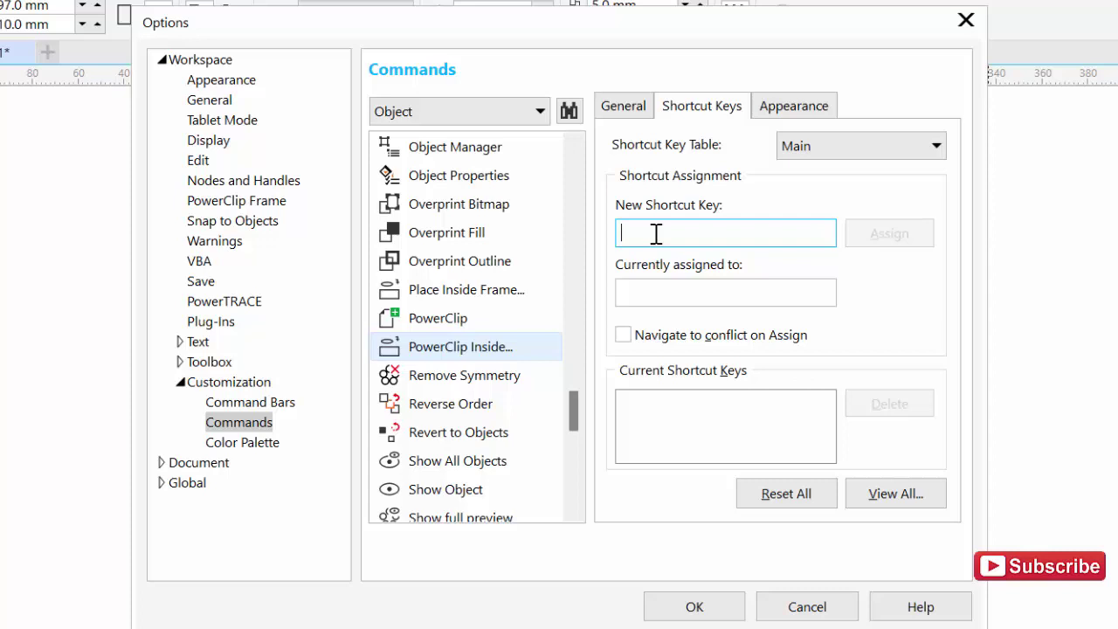
pyautogui.write('1')
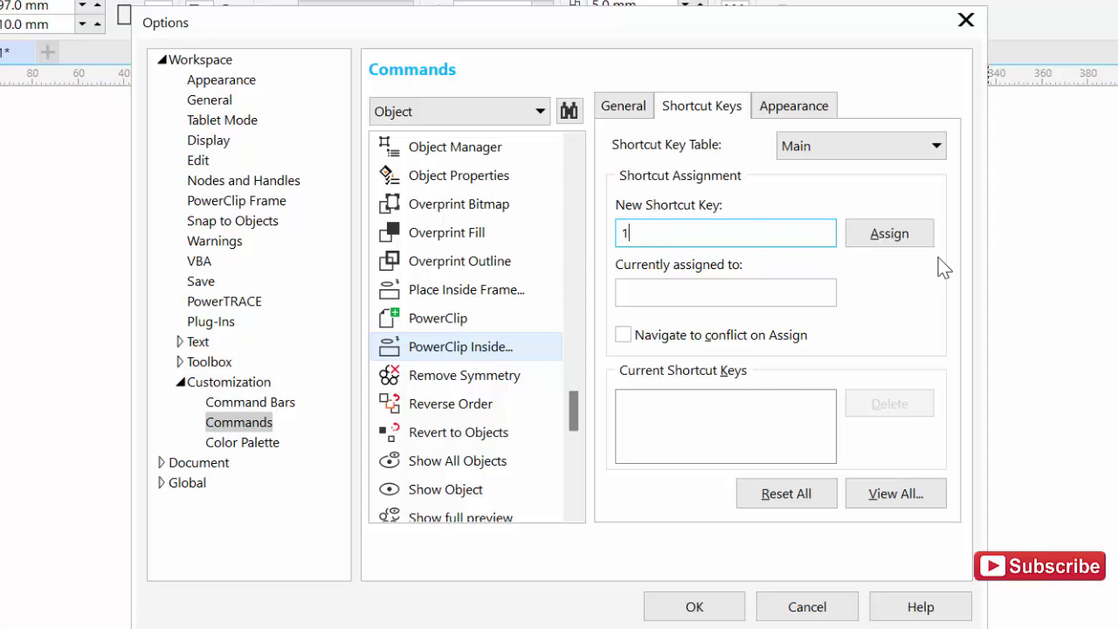
pyautogui.click(880, 237)
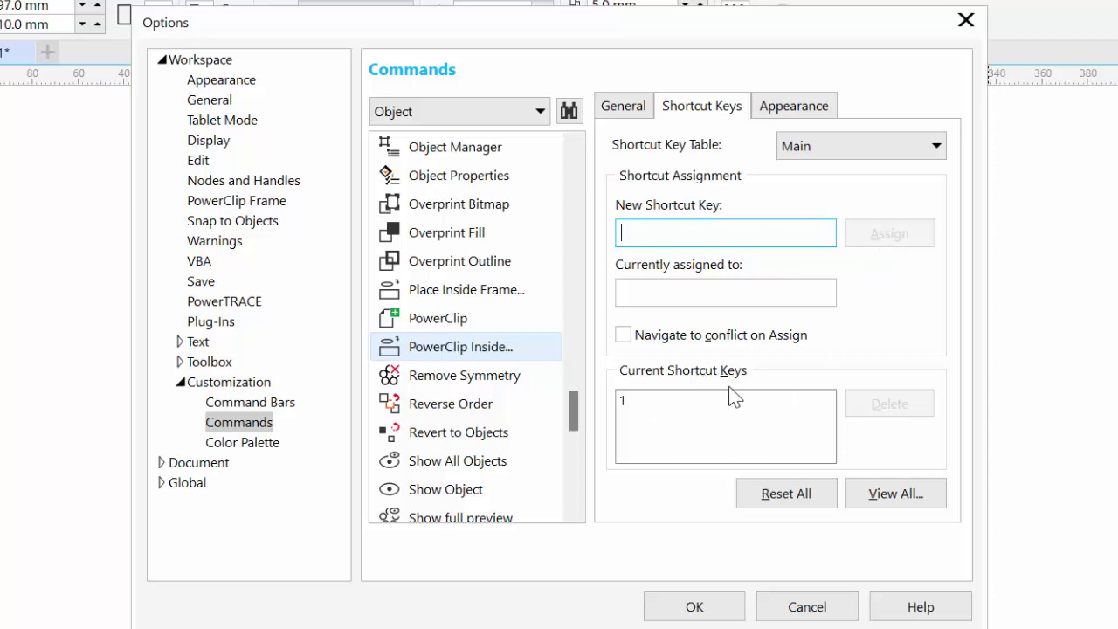
pyautogui.click(716, 613)
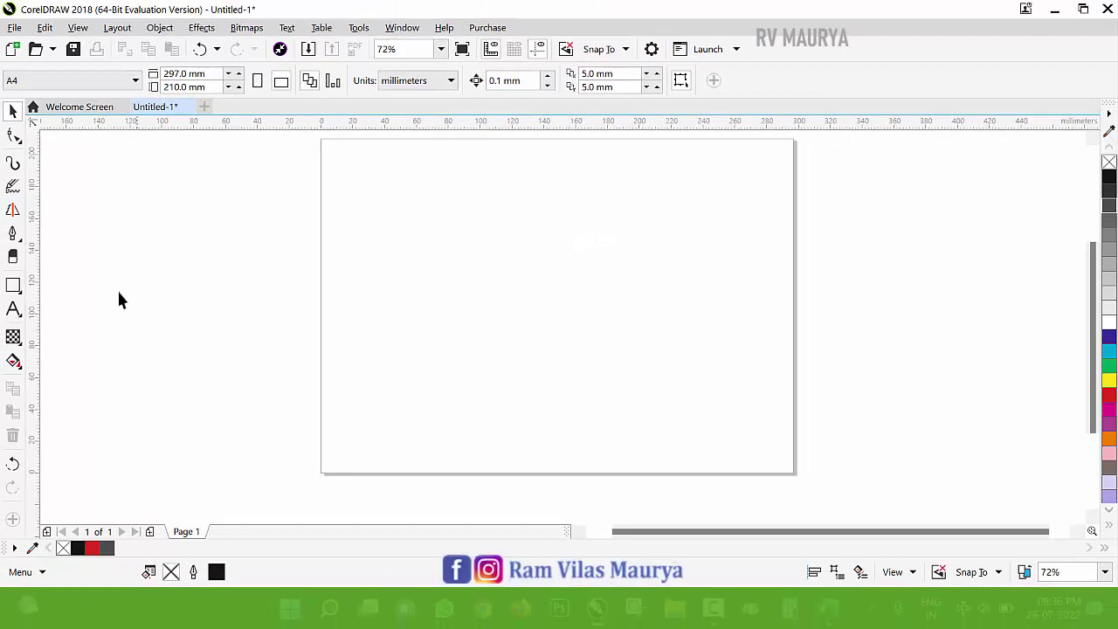
# - Draw a rectangle in the upper middle of the page and fill it blue
pyautogui.click(14, 286)
pyautogui.moveTo(511, 202); pyautogui.dragTo(642, 298)
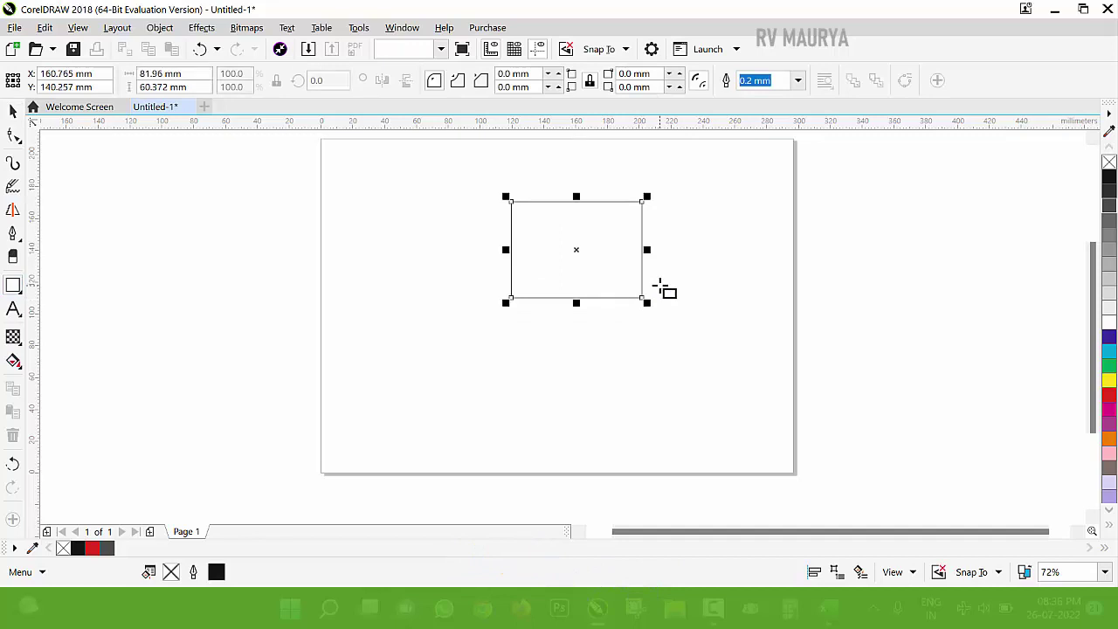
pyautogui.click(1108, 351)
# - Copy it lower right, fill the copy orange, shrink it to about 64%, and select it
pyautogui.moveTo(586, 248); pyautogui.dragTo(687, 361)
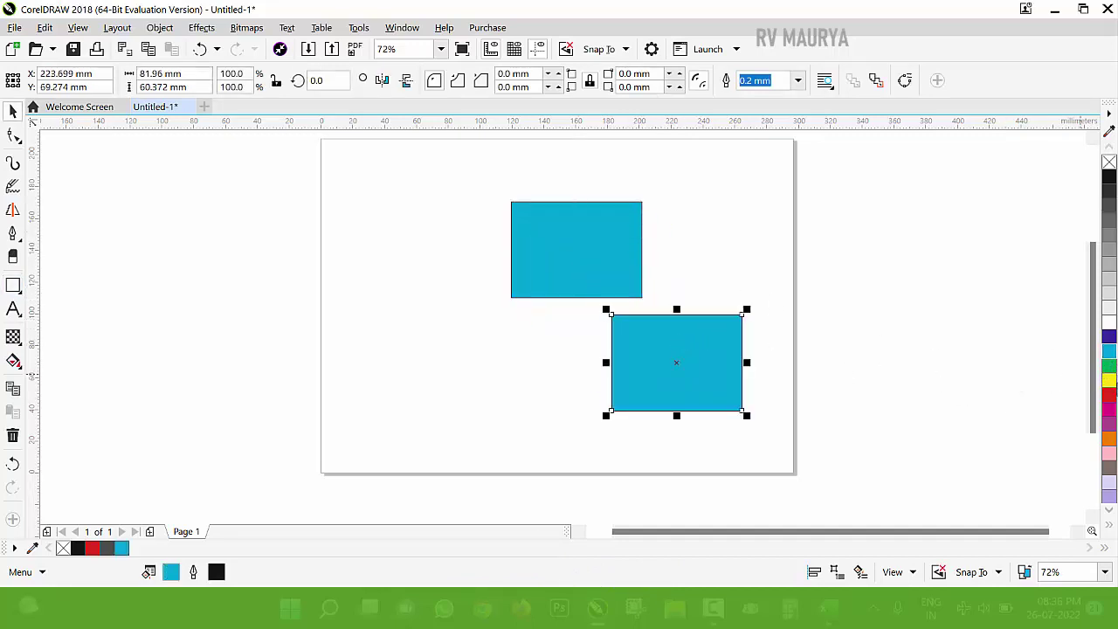
pyautogui.click(1109, 438)
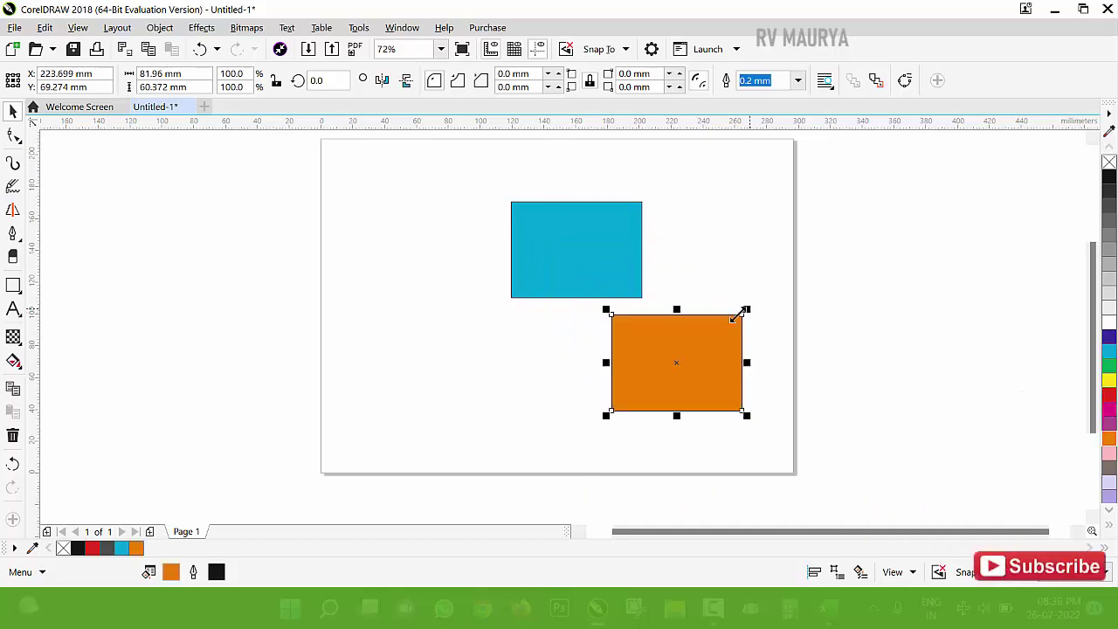
pyautogui.moveTo(739, 314); pyautogui.dragTo(691, 351)
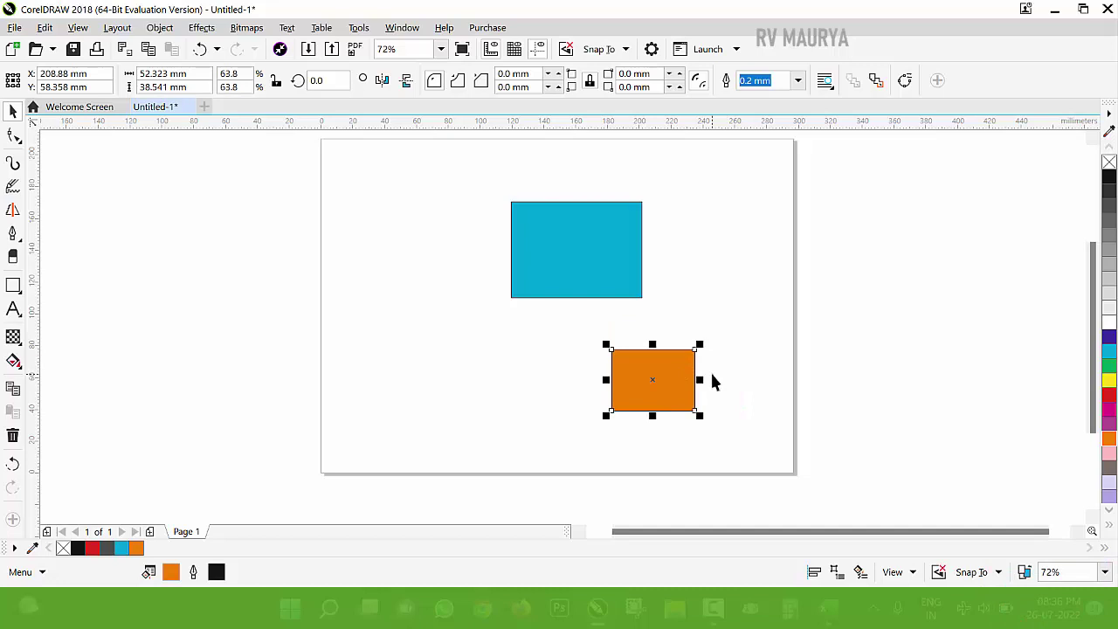
pyautogui.click(712, 380)
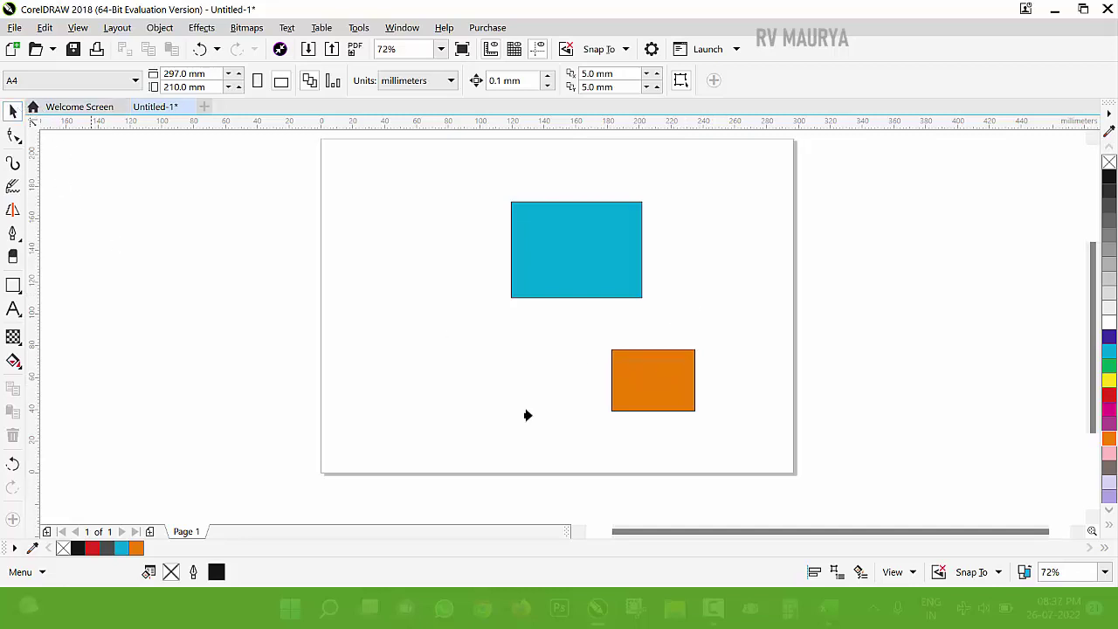
pyautogui.click(637, 370)
pyautogui.click(617, 346)
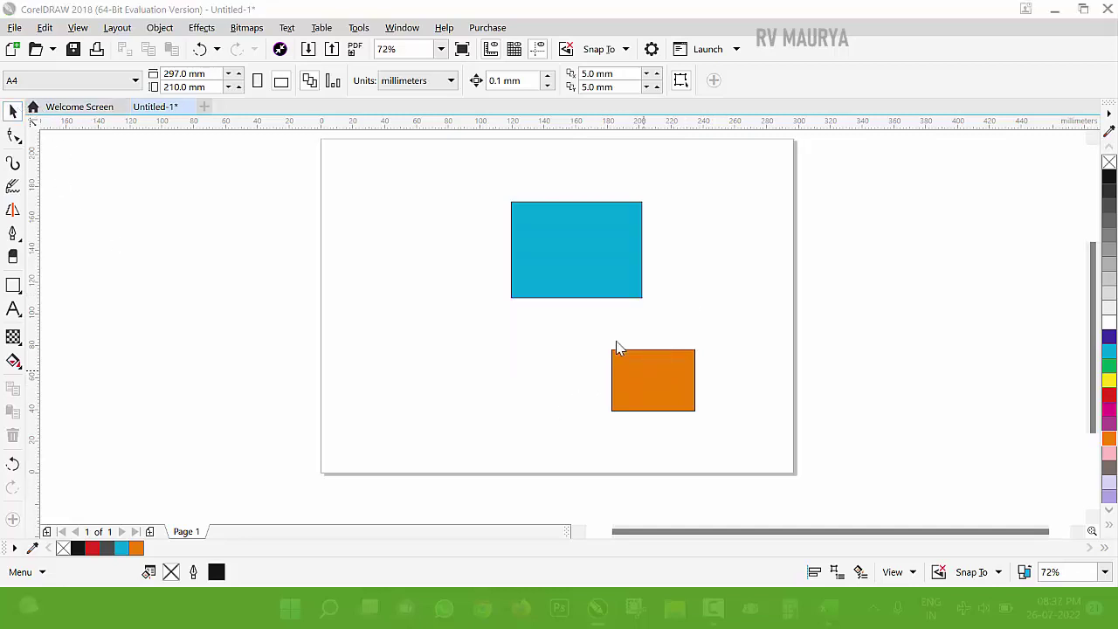
pyautogui.click(653, 384)
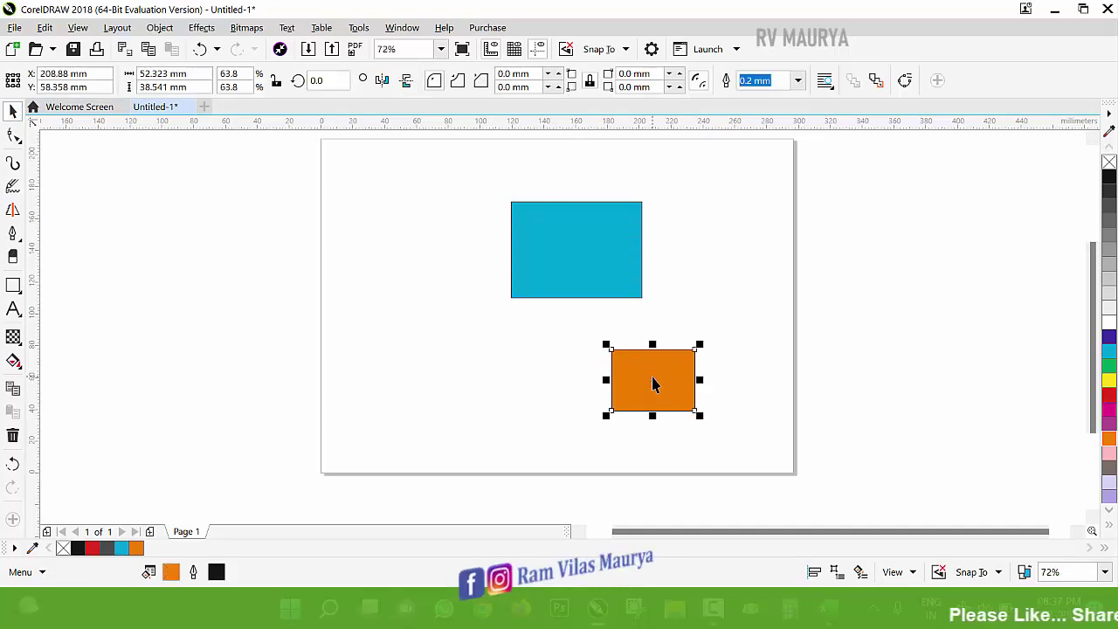
pyautogui.rightClick(652, 377)
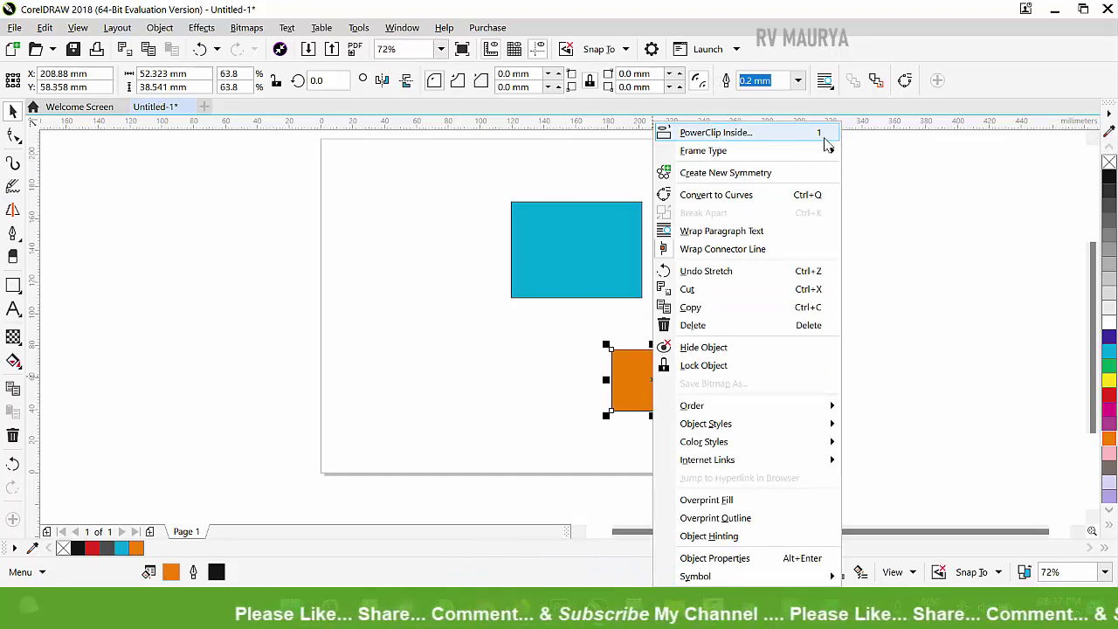
pyautogui.click(786, 131)
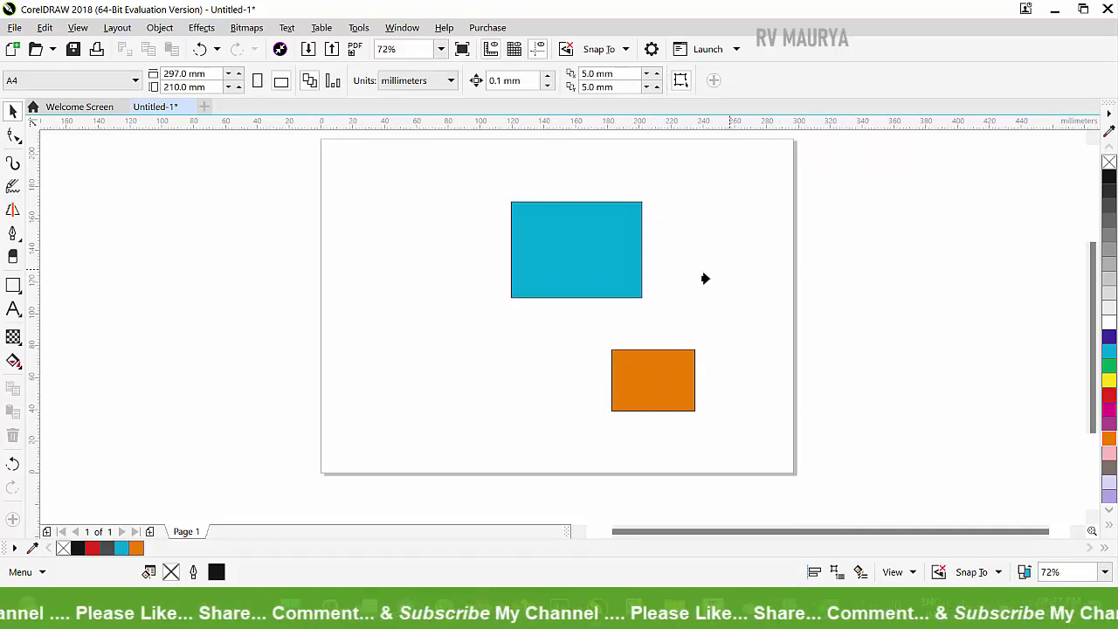
pyautogui.press('F6')
pyautogui.press('space')
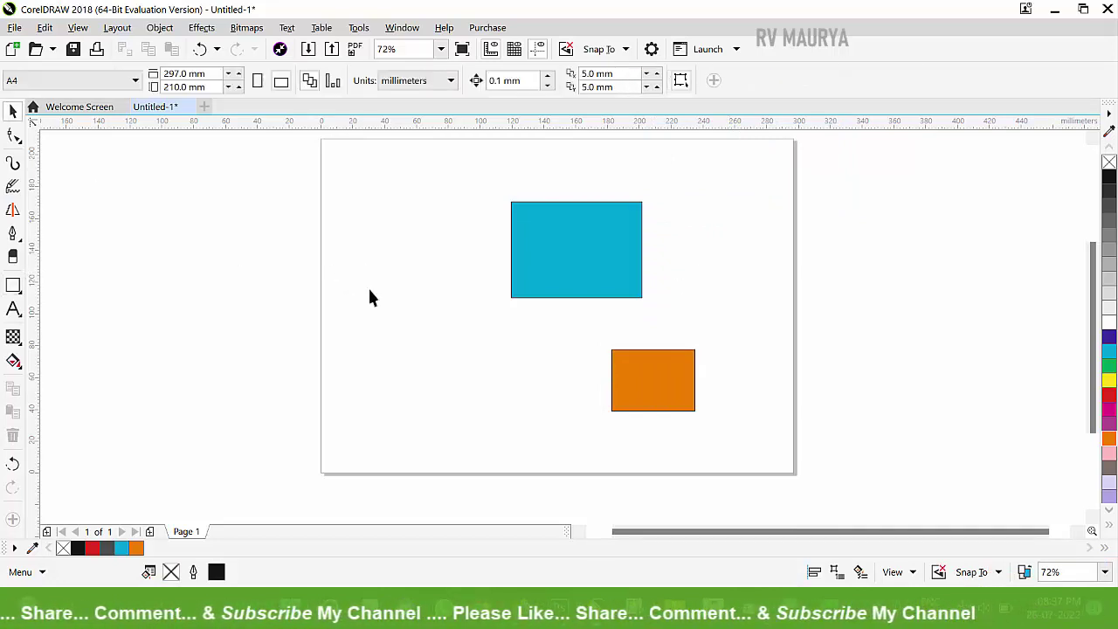
# - Centre the orange rectangle on the blue one, PowerClip it inside, and move them together
pyautogui.click(654, 389)
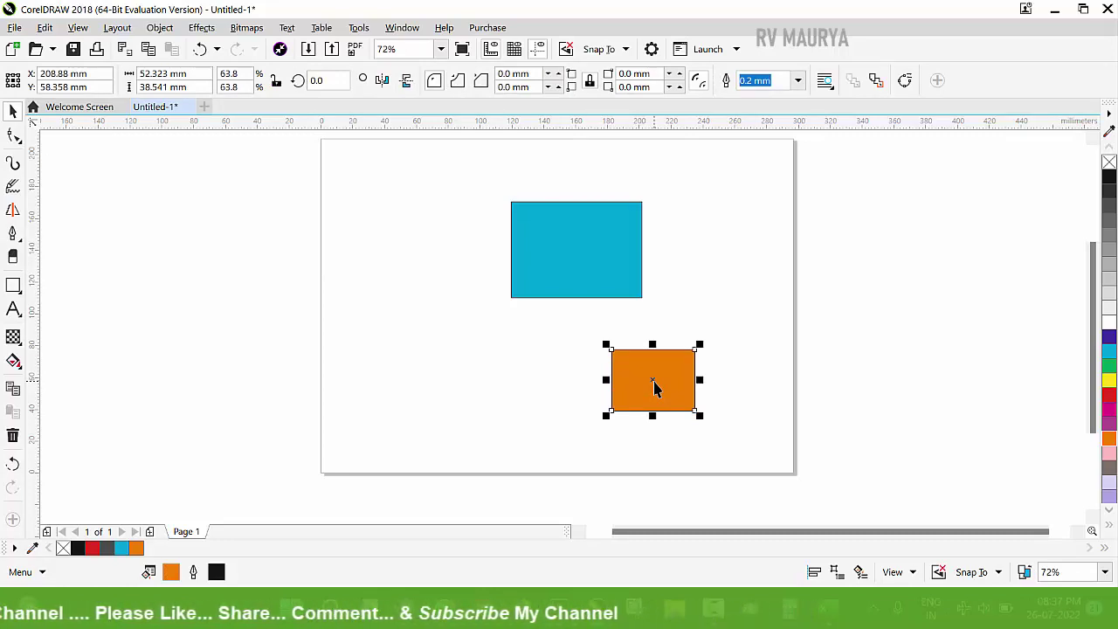
pyautogui.press('Escape')
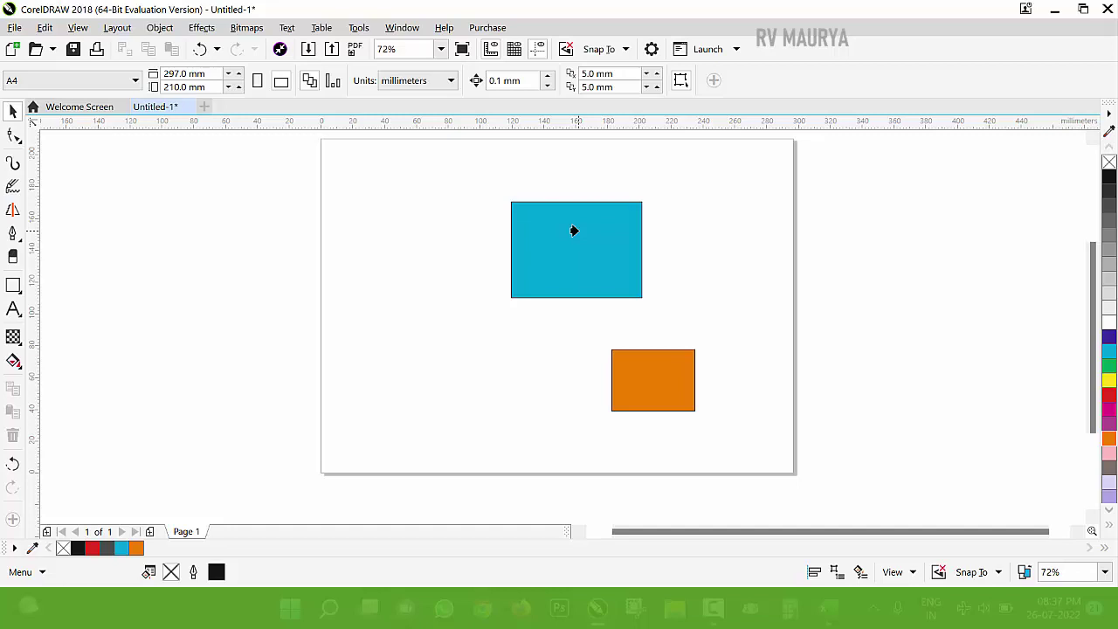
pyautogui.hotkey('ctrl', 'a')
pyautogui.press('e')
pyautogui.press('c')
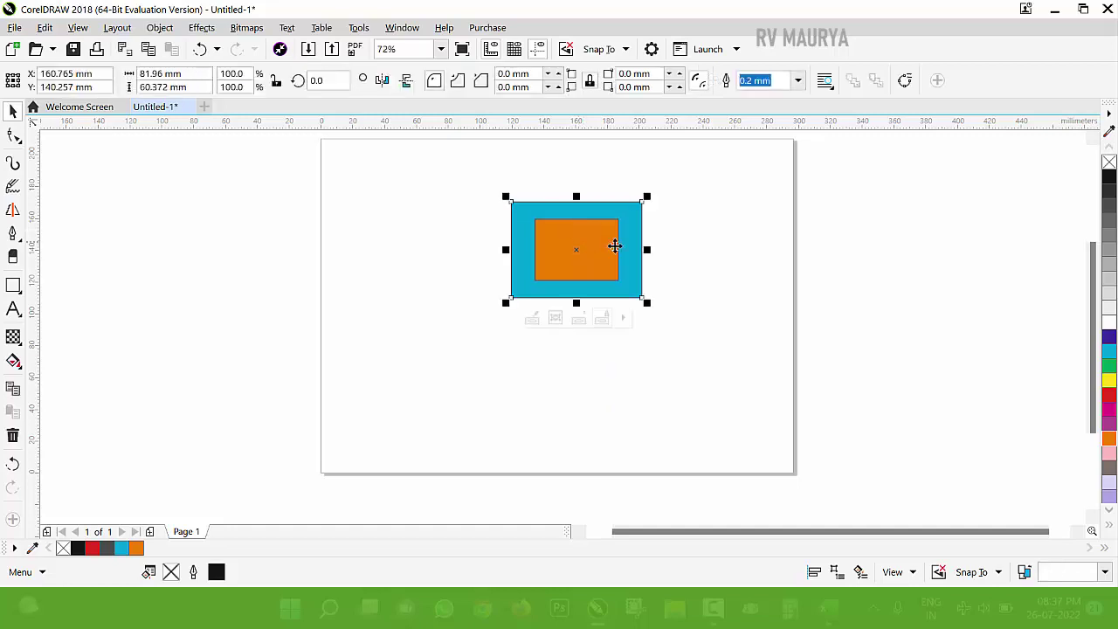
pyautogui.click(691, 250)
pyautogui.moveTo(595, 240); pyautogui.dragTo(596, 261)
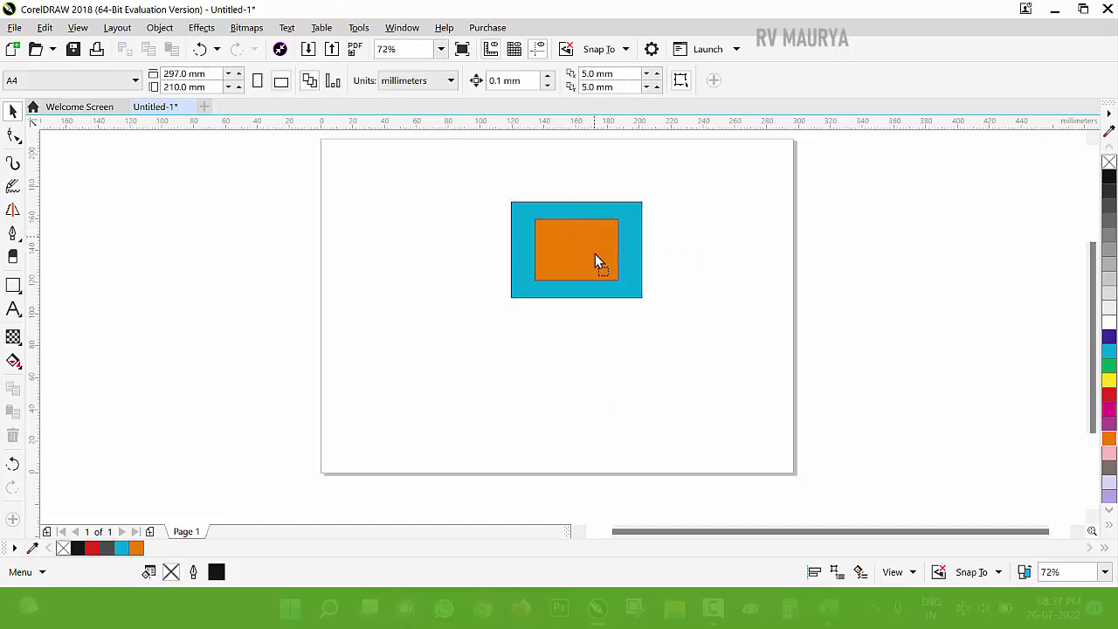